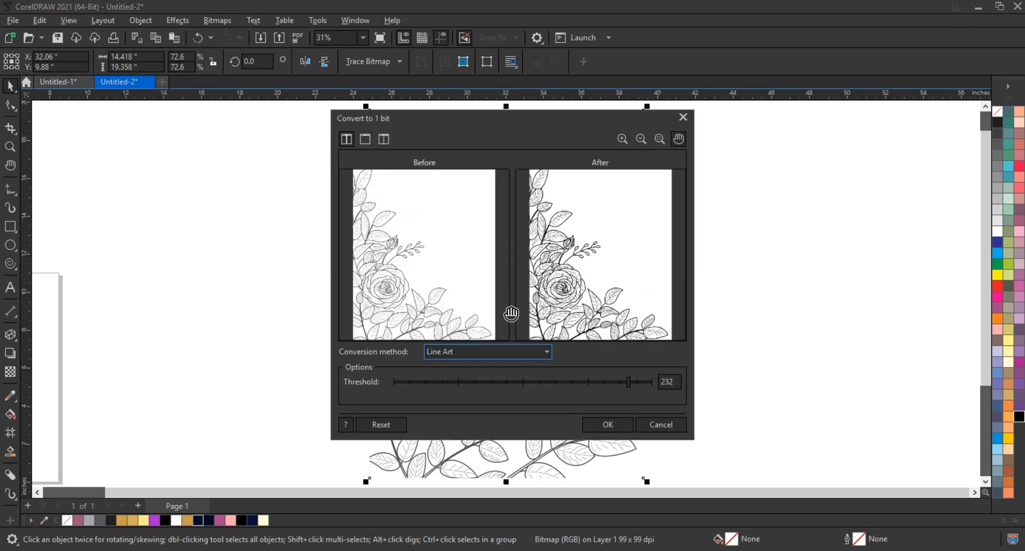
# Convert the rose bitmap to 1 bit using the Line Art method with a threshold of 223.
pyautogui.click(612, 382)
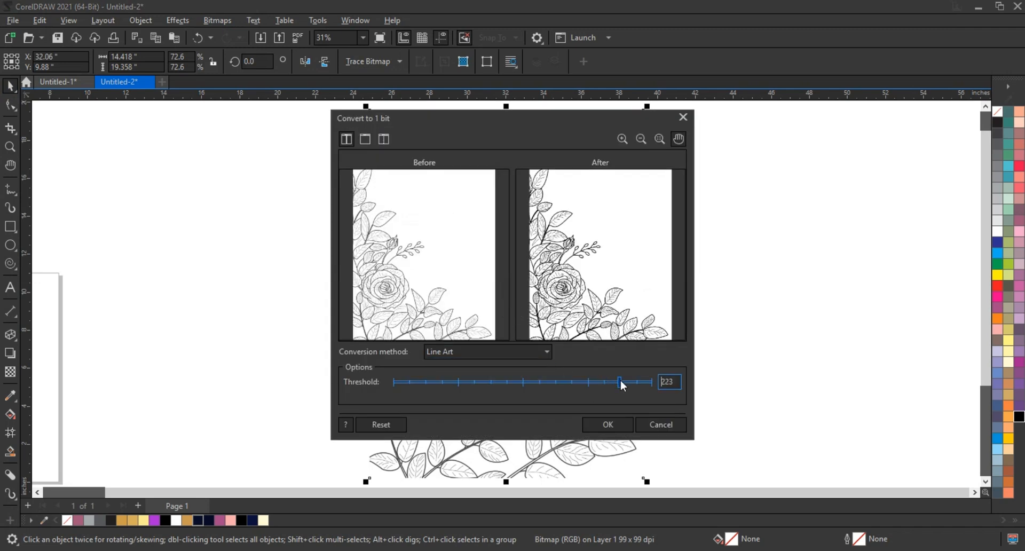
pyautogui.click(608, 425)
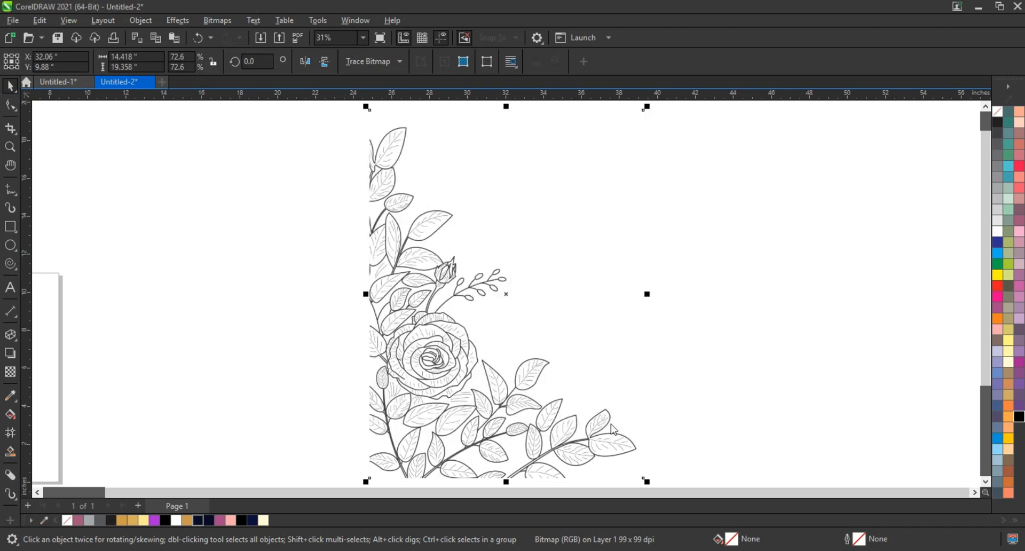
# Outline-trace the floral bitmap as a low quality image with detail 96 and grouping by color enabled.
pyautogui.click(9, 147)
pyautogui.moveTo(315, 264); pyautogui.dragTo(681, 441)
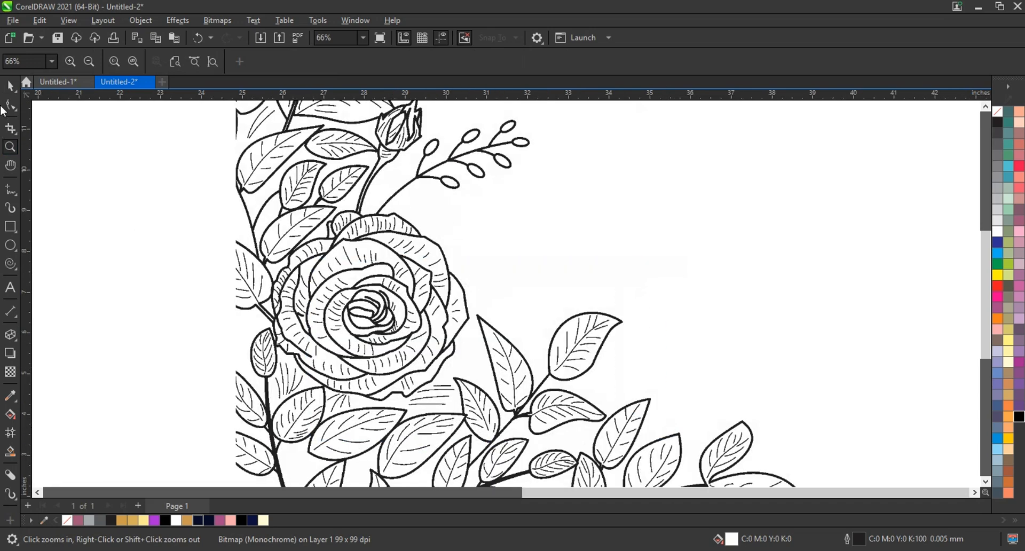
pyautogui.click(10, 86)
pyautogui.rightClick(337, 188)
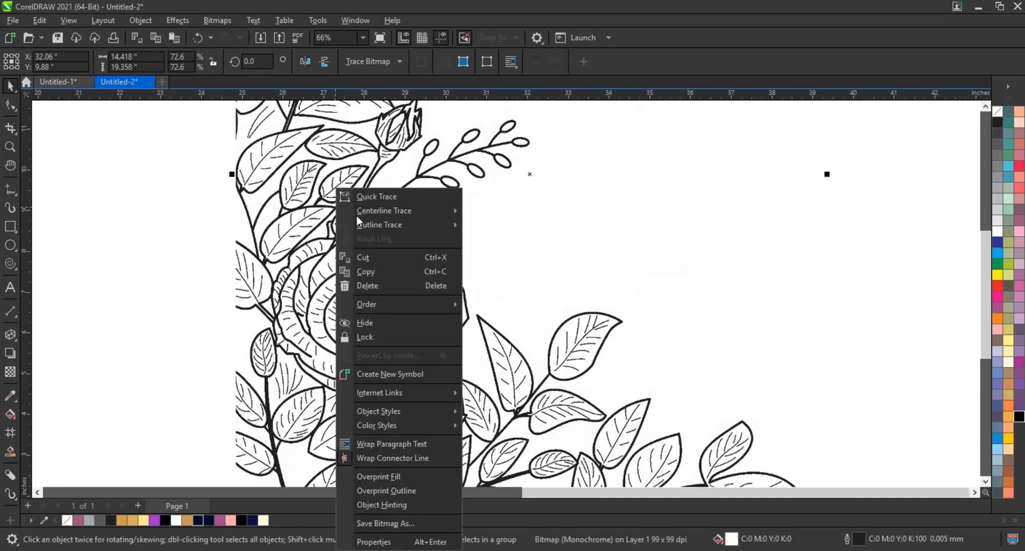
pyautogui.moveTo(395, 225)
pyautogui.click(517, 279)
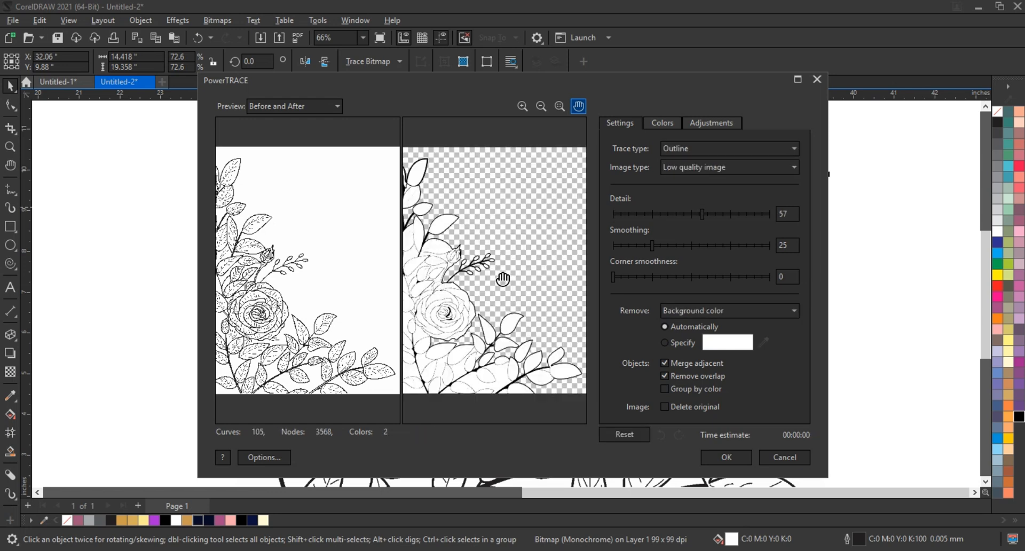
pyautogui.click(766, 213)
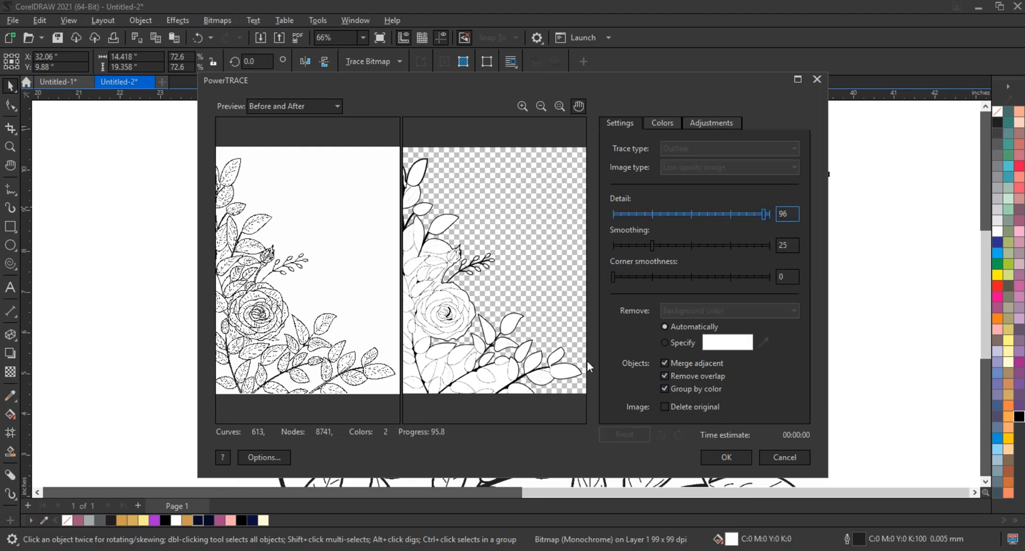
pyautogui.press('Return')
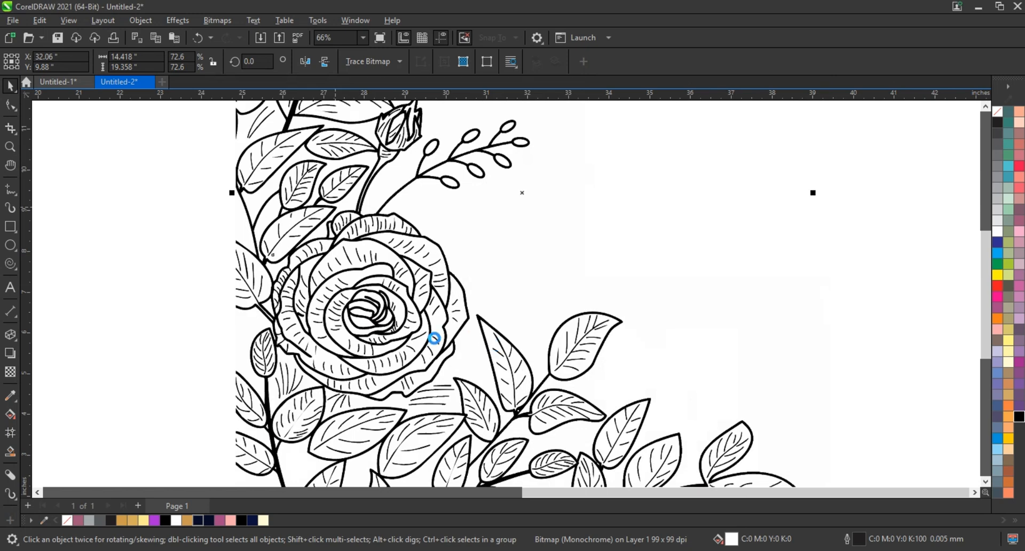
# Separate the traced black line art, move it about 19 inches to the right of the original bitmap and fill it with red.
pyautogui.scroll(-3, 435, 335)
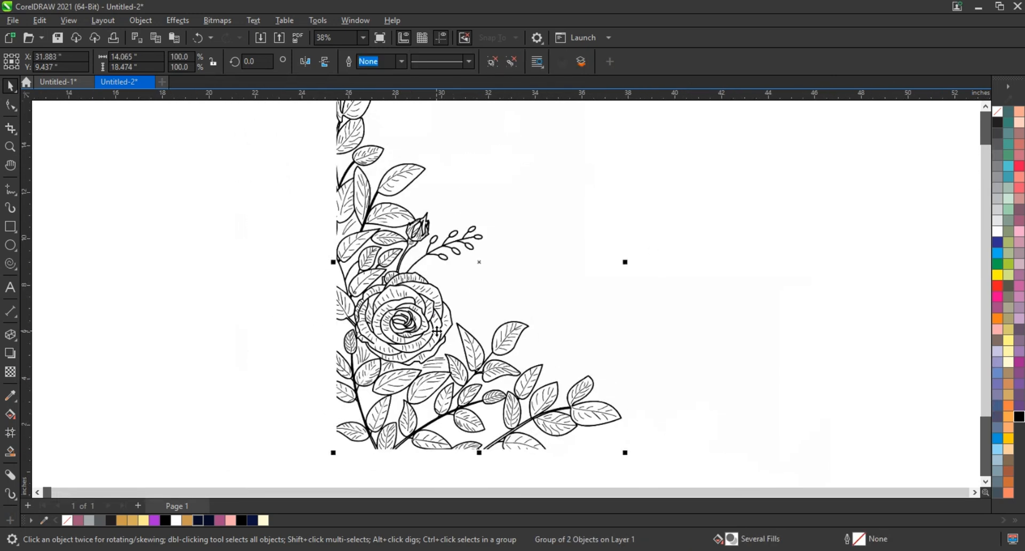
pyautogui.scroll(-3, 437, 331)
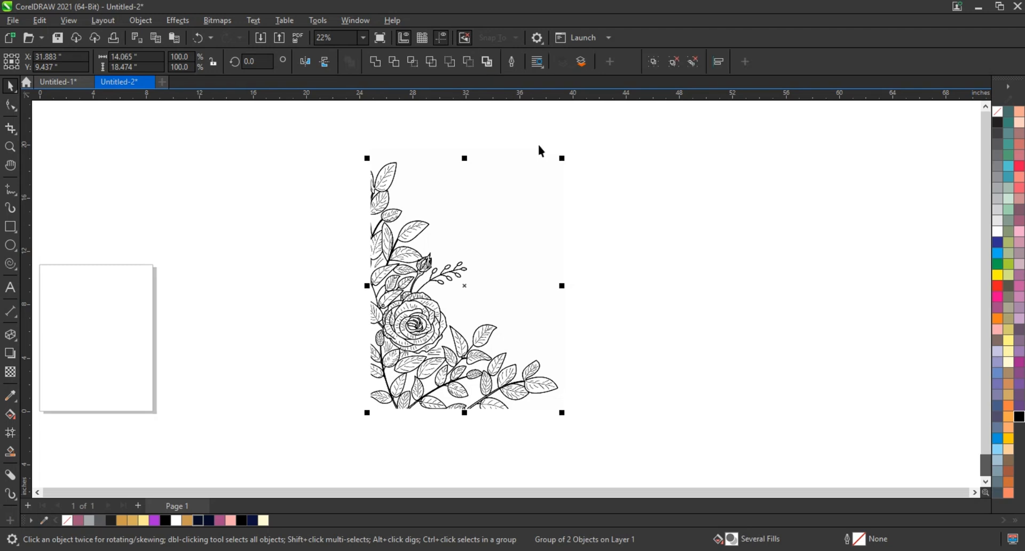
pyautogui.click(540, 151)
pyautogui.click(463, 267)
pyautogui.moveTo(461, 260)
pyautogui.mouseDown()
pyautogui.moveTo(656, 265)
pyautogui.moveTo(697, 255)
pyautogui.mouseUp()
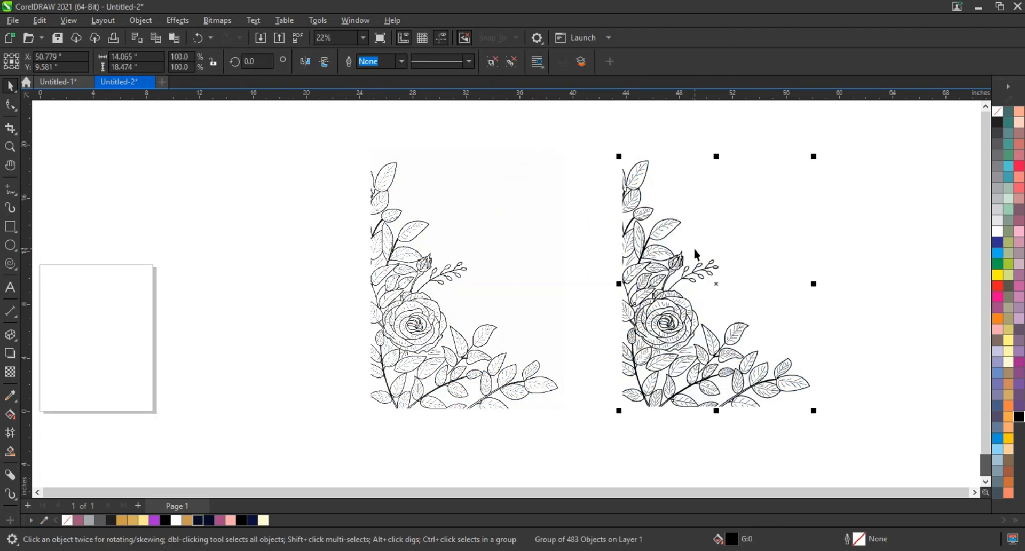
pyautogui.click(998, 298)
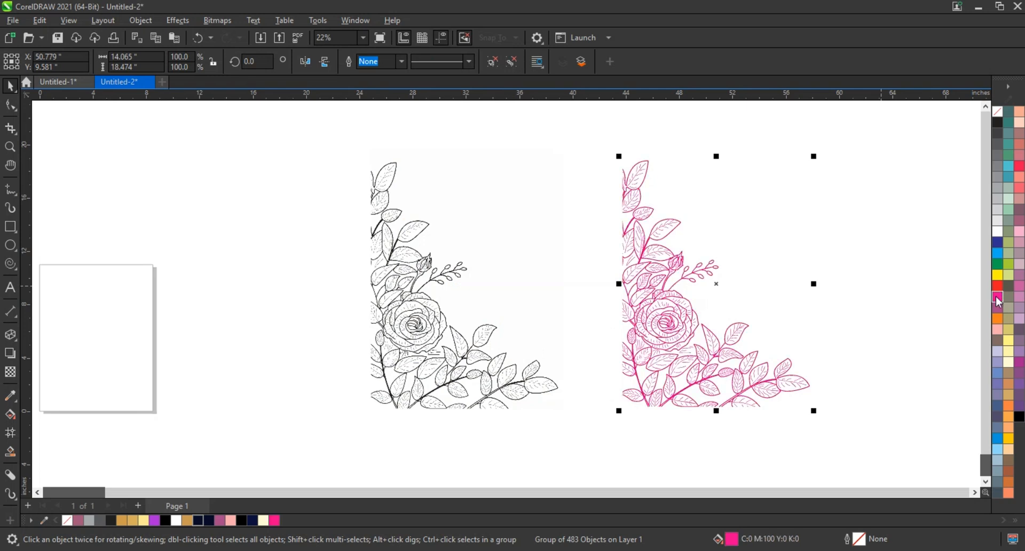
pyautogui.click(999, 286)
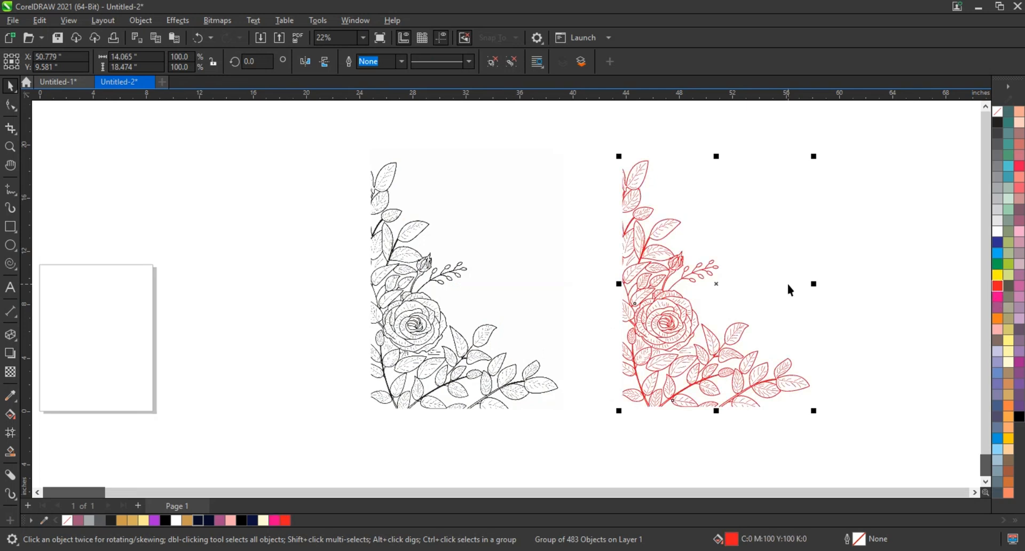
# Delete the original black floral artwork left beside the red trace.
pyautogui.click(790, 289)
pyautogui.click(392, 256)
pyautogui.press('Delete')
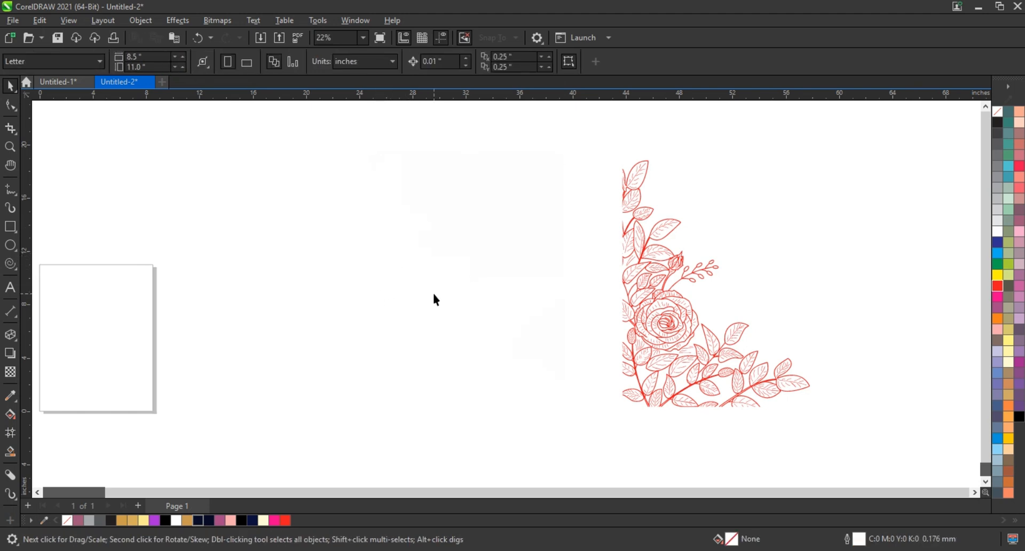
# Set the page size to A4.
pyautogui.scroll(-2, 435, 299)
pyautogui.click(80, 64)
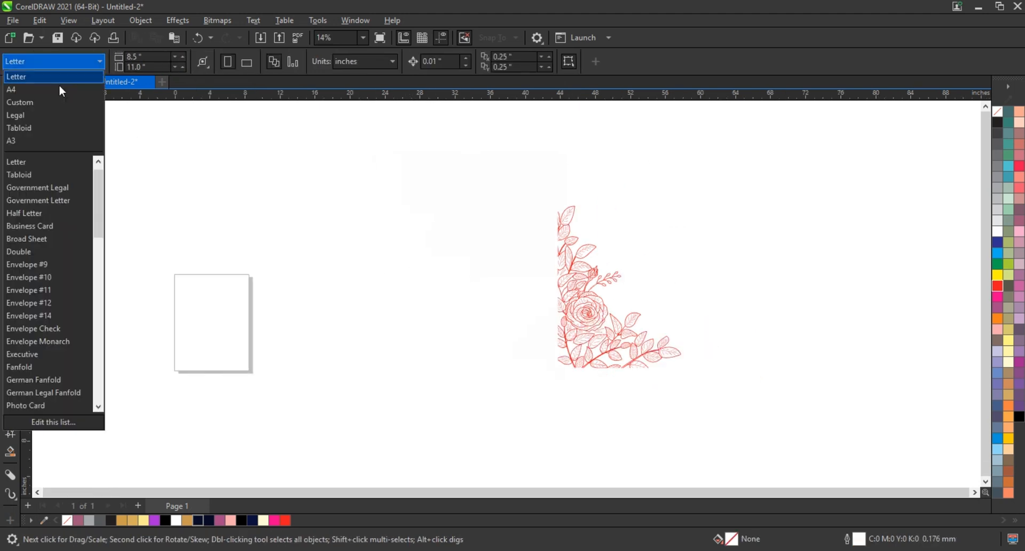
pyautogui.click(58, 89)
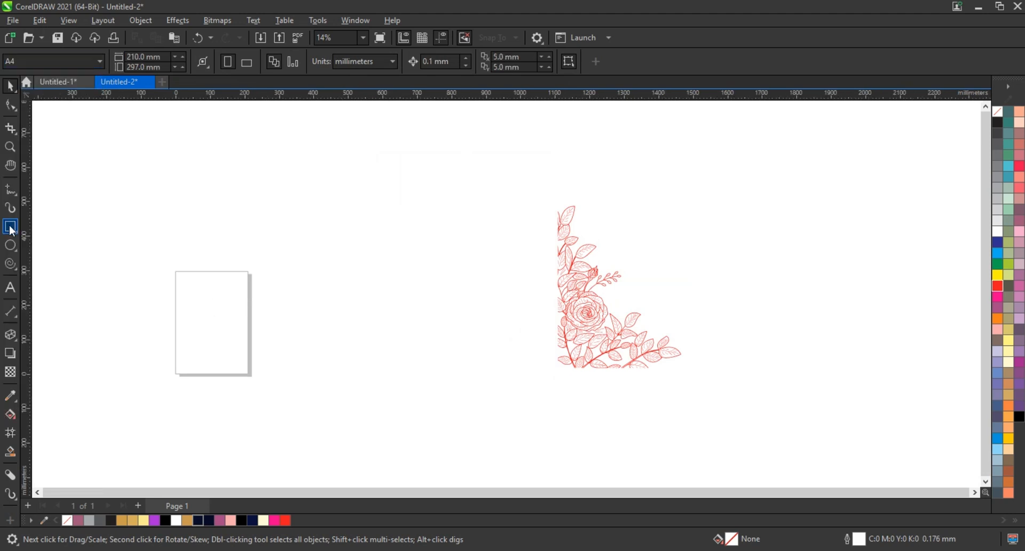
# Draw a rectangle about 212 by 301 mm over the page and fill it with 10% black.
pyautogui.click(11, 226)
pyautogui.moveTo(175, 271); pyautogui.dragTo(248, 375)
pyautogui.press('F10')
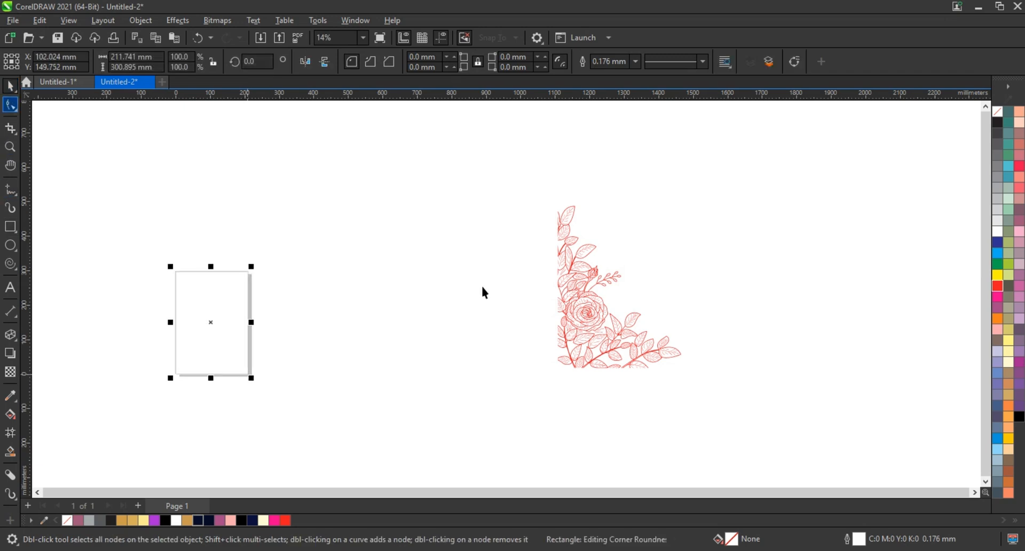
pyautogui.press('space')
pyautogui.click(998, 220)
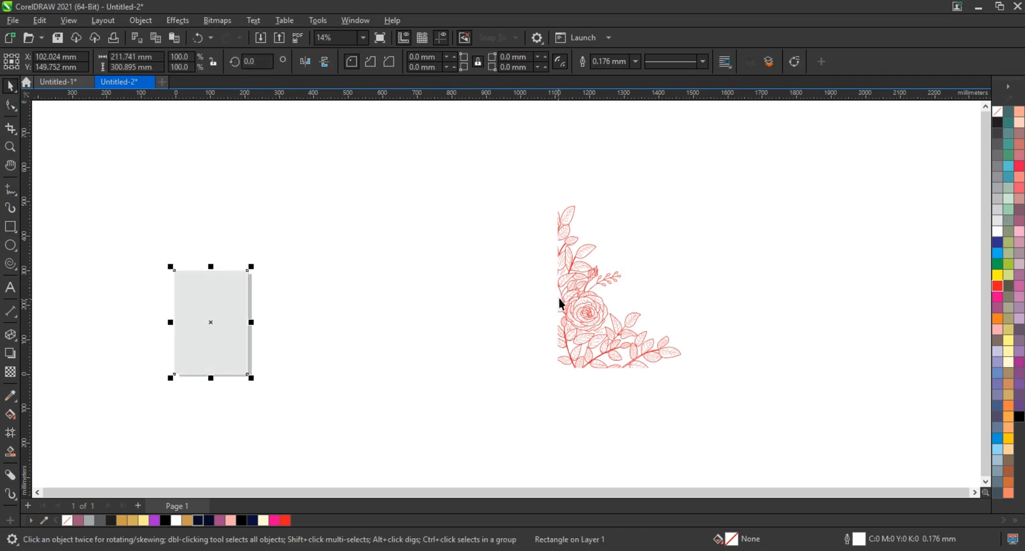
# Scale the red floral artwork to 50.7% and align it to the lower-left corner of the gray rectangle.
pyautogui.click(562, 298)
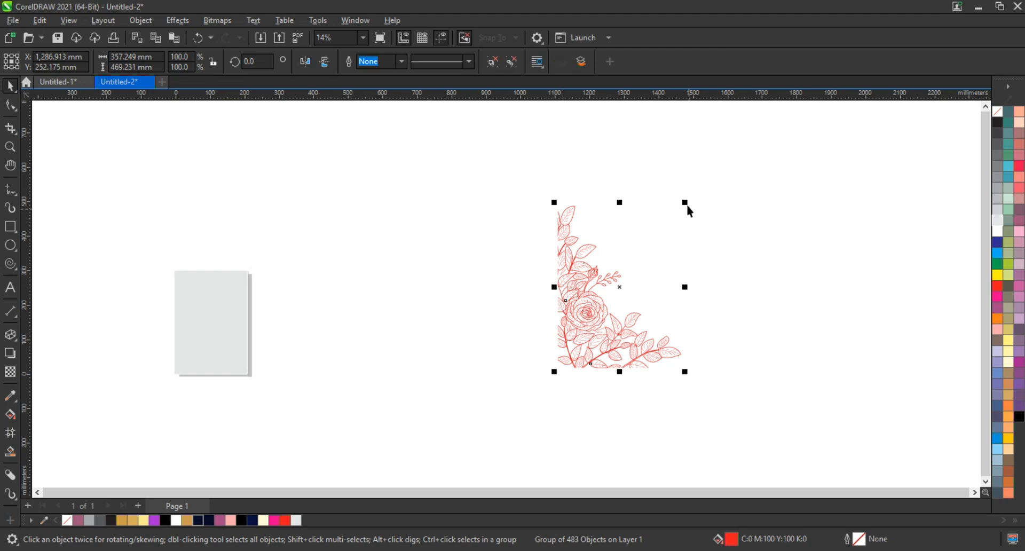
pyautogui.moveTo(686, 203); pyautogui.dragTo(502, 318)
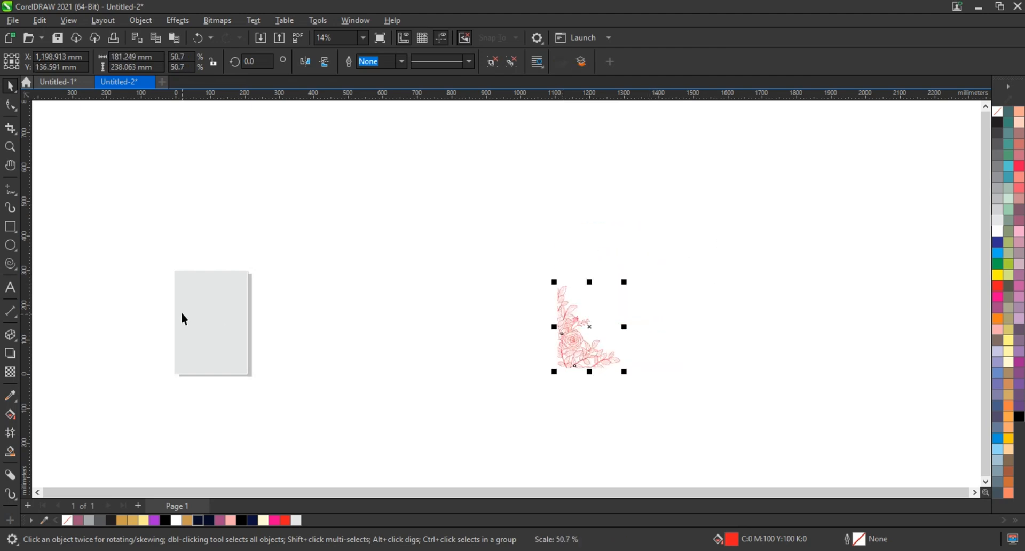
pyautogui.keyDown('shift'); pyautogui.click(182, 313); pyautogui.keyUp('shift')
pyautogui.press('b')
pyautogui.press('l')
pyautogui.press('F4')
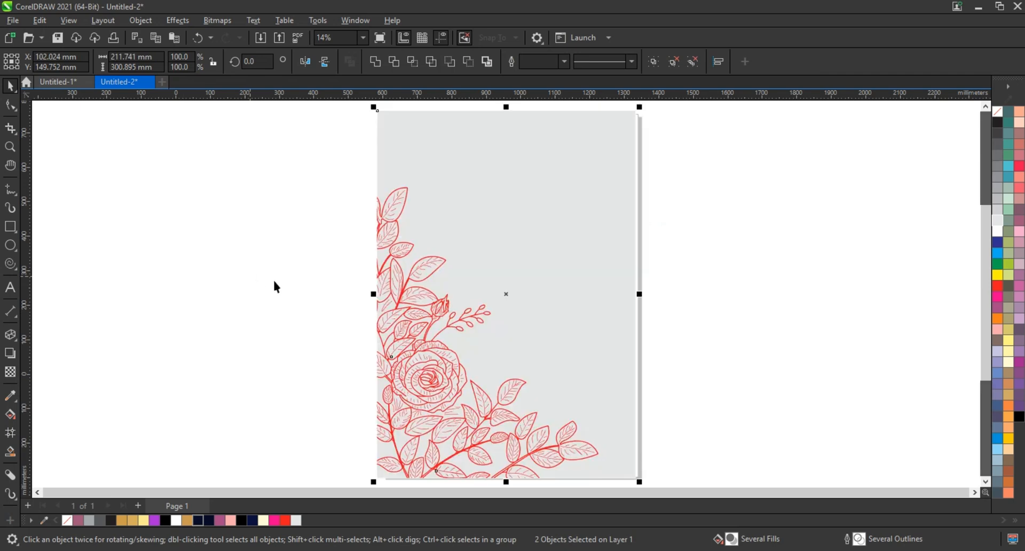
# Shrink the floral artwork to about 116 by 153 mm, keeping it in the rectangle's lower-left corner.
pyautogui.press('Escape')
pyautogui.click(413, 314)
pyautogui.moveTo(599, 184); pyautogui.dragTo(513, 286)
pyautogui.hotkey('ctrl', 'z')
pyautogui.click(424, 290)
pyautogui.scroll(-1, 441, 291)
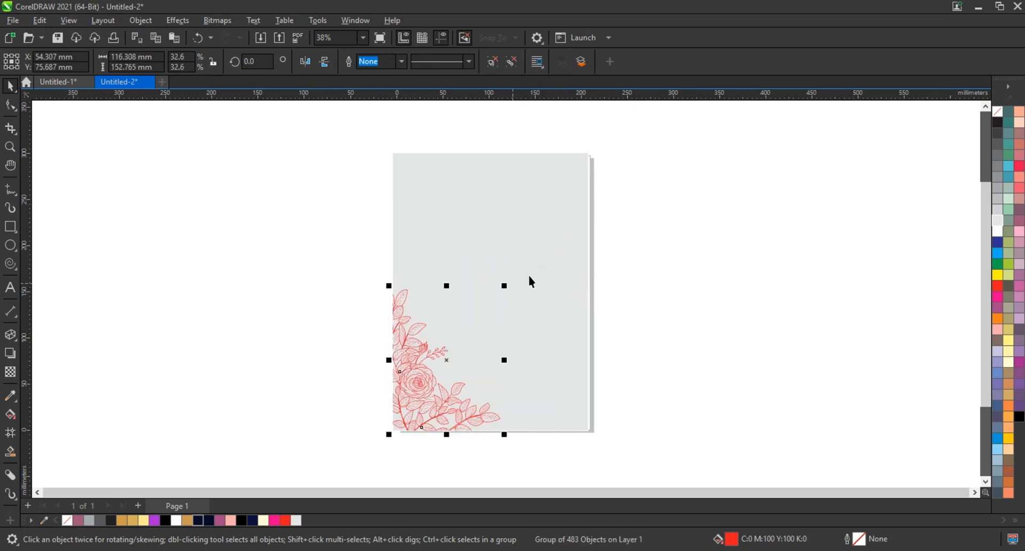
pyautogui.click(531, 275)
pyautogui.scroll(1, 532, 274)
# Give the background rectangle a black outline.
pyautogui.click(421, 408)
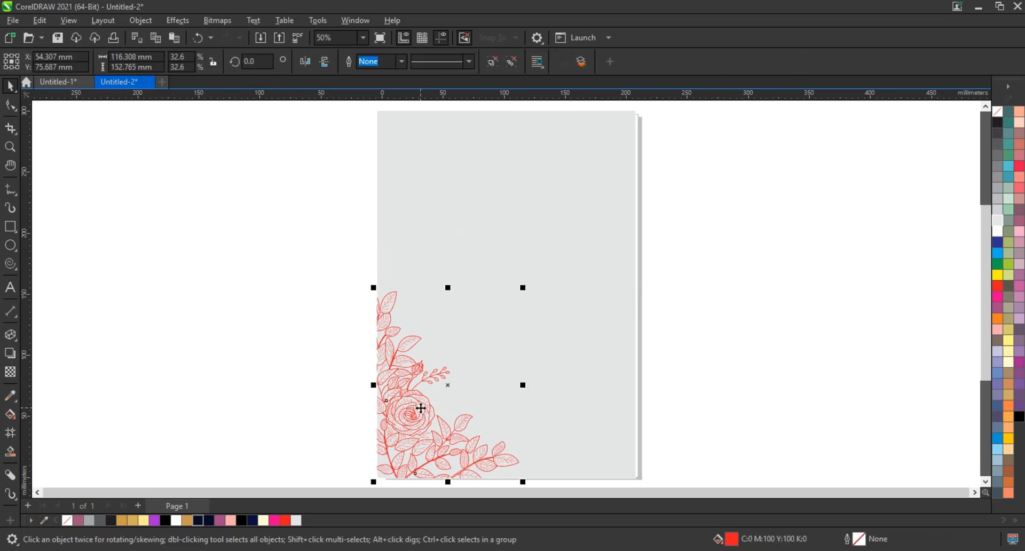
pyautogui.press('Tab')
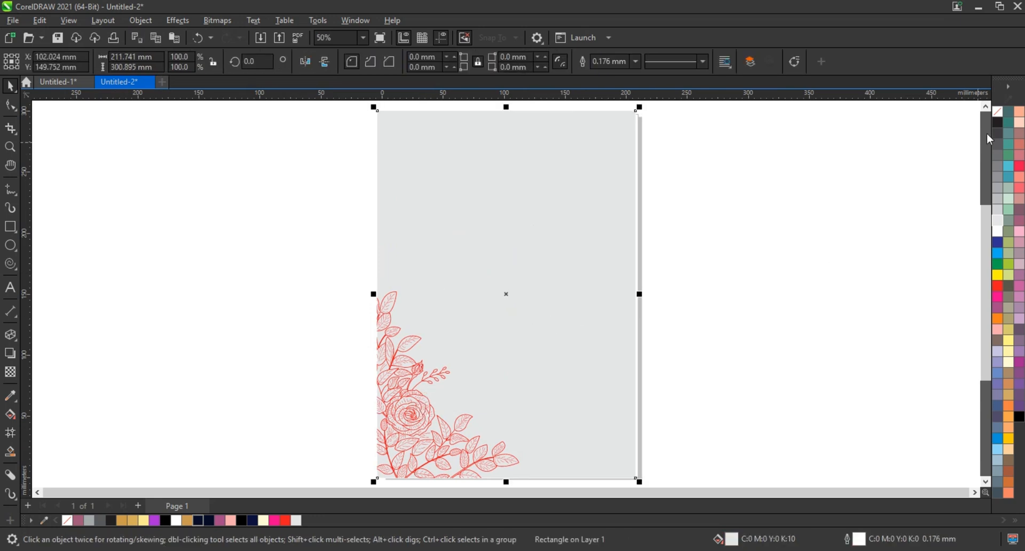
pyautogui.rightClick(997, 124)
pyautogui.click(980, 137)
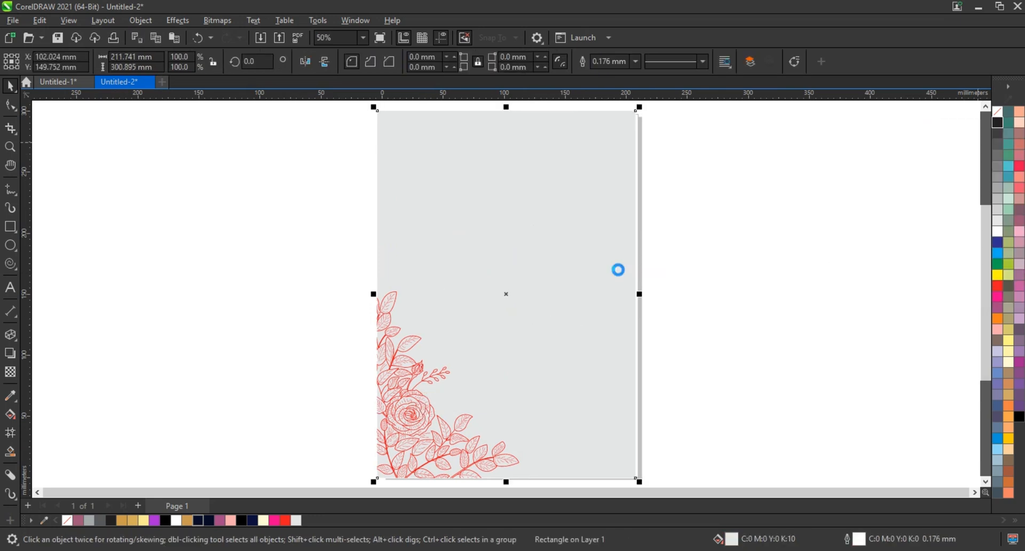
pyautogui.click(684, 291)
# Fill the floral artwork with gold (R215 G175 B90) and the background rectangle with black.
pyautogui.click(394, 383)
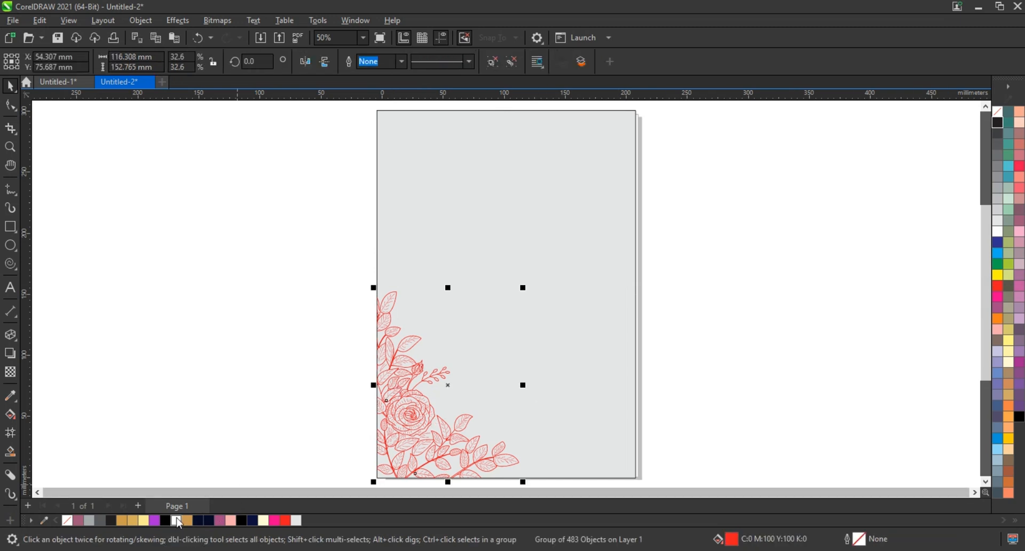
pyautogui.click(132, 521)
pyautogui.click(210, 384)
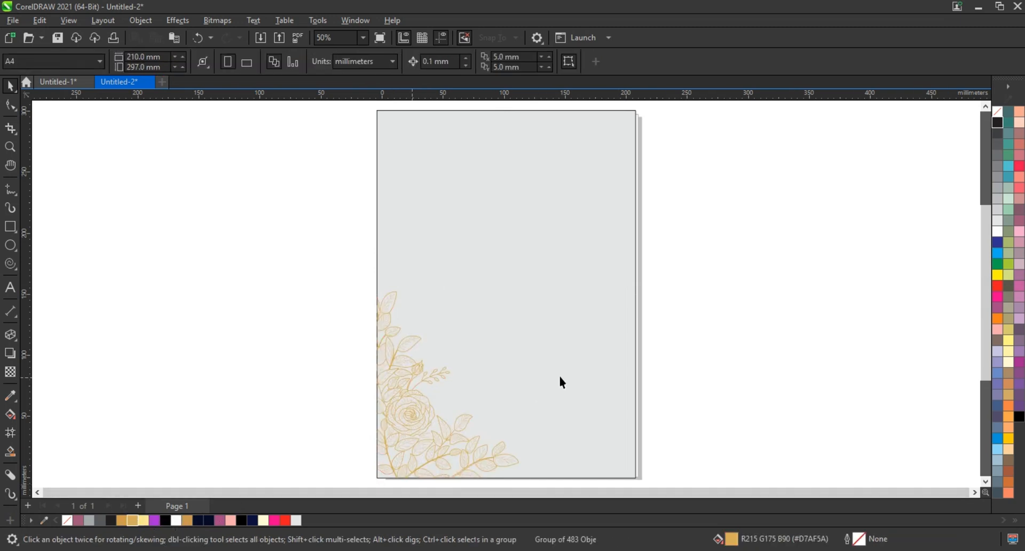
pyautogui.click(564, 385)
pyautogui.click(1016, 415)
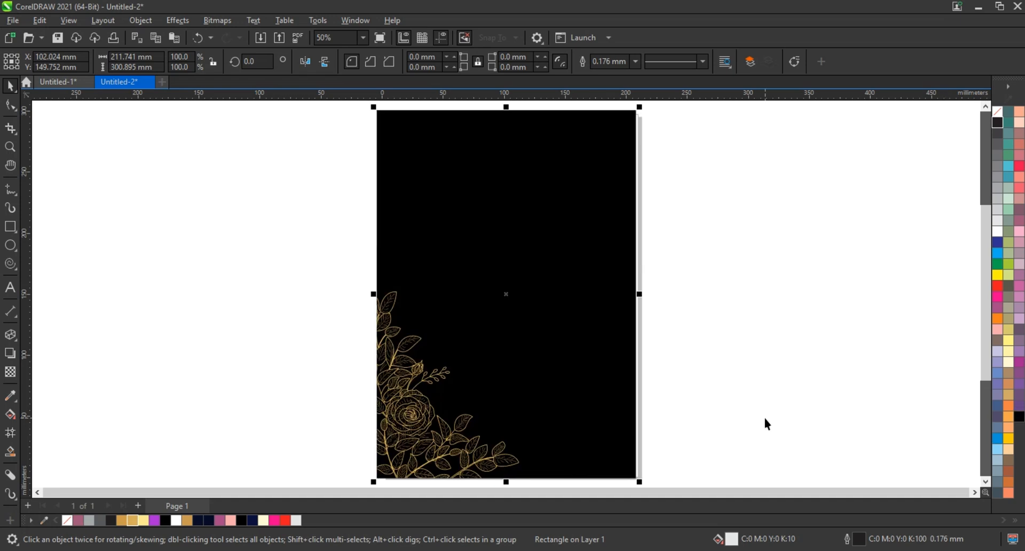
# Duplicate the gold floral artwork, mirror the copy horizontally and vertically, and align it to the rectangle's upper-right corner.
pyautogui.click(403, 393)
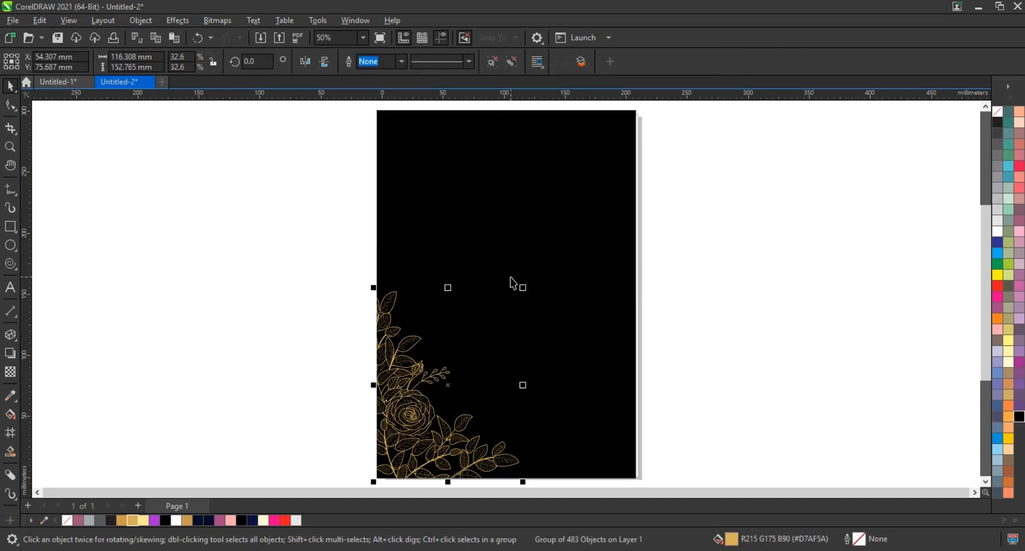
pyautogui.click(305, 61)
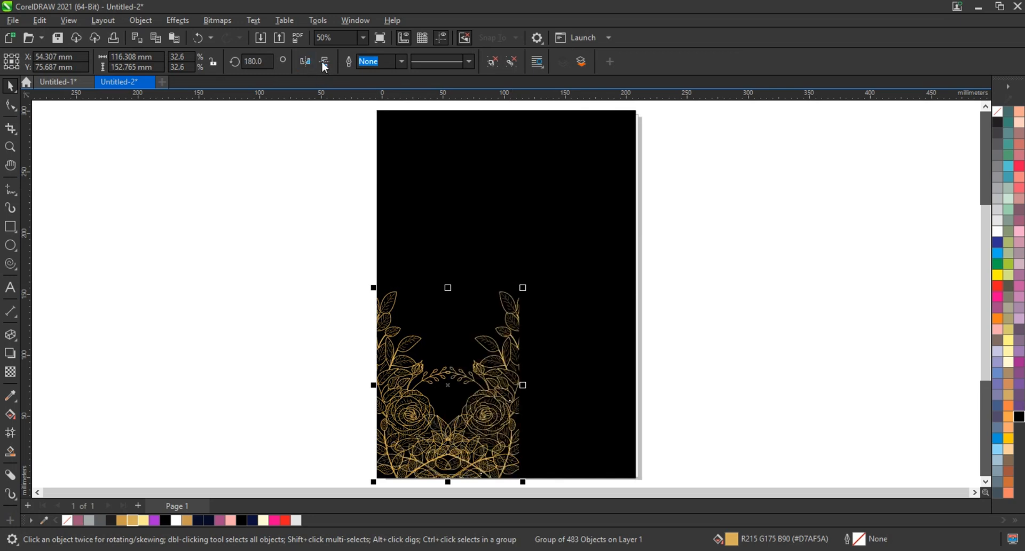
pyautogui.keyDown('shift'); pyautogui.click(453, 200); pyautogui.keyUp('shift')
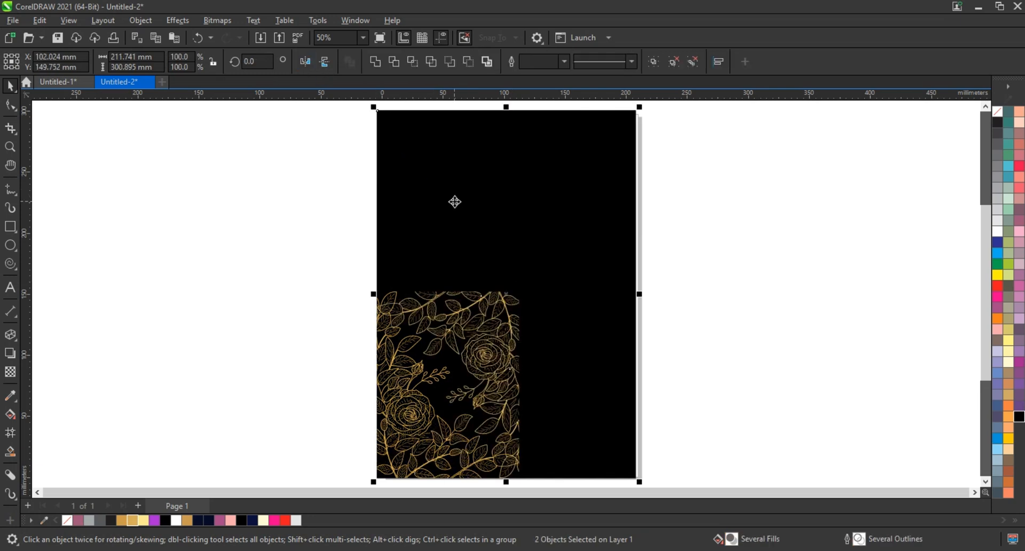
pyautogui.press('r')
pyautogui.press('t')
pyautogui.click(700, 276)
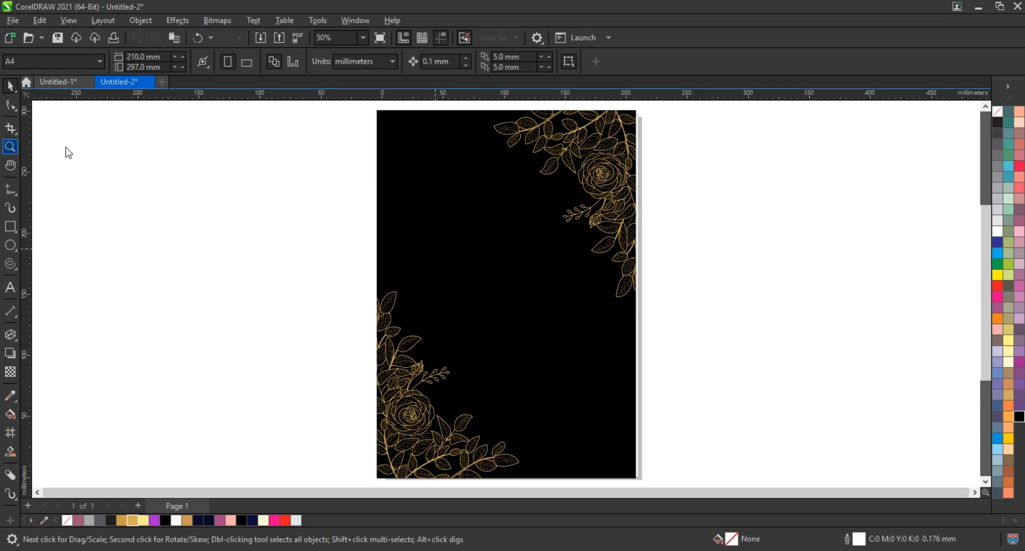
# Create a 111.9% enlarged copy of the upper-right floral artwork, fill it with 90% black and place it behind the gold one.
pyautogui.moveTo(499, 112); pyautogui.dragTo(651, 238)
pyautogui.rightClick(635, 249)
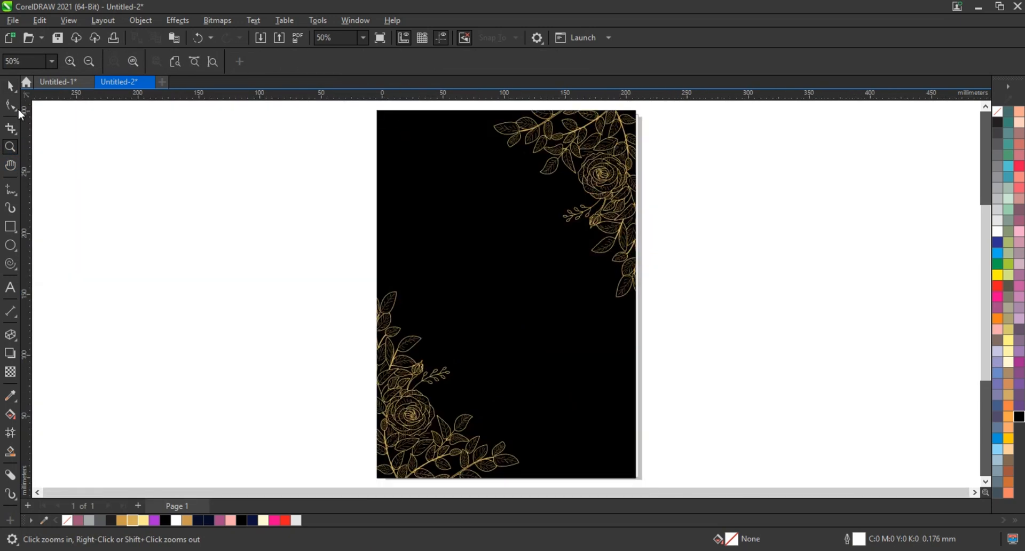
pyautogui.press('space')
pyautogui.click(595, 192)
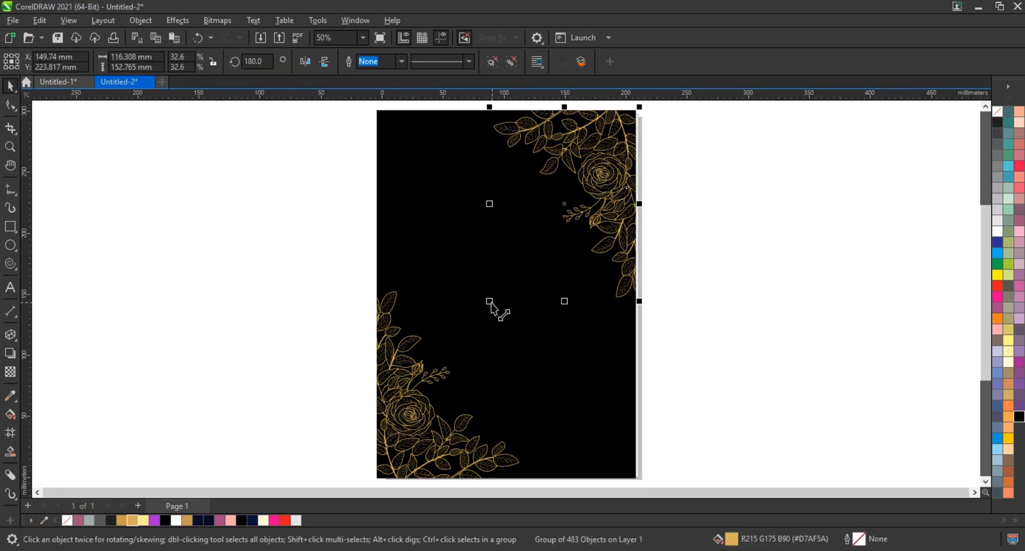
pyautogui.moveTo(489, 306); pyautogui.dragTo(474, 325)
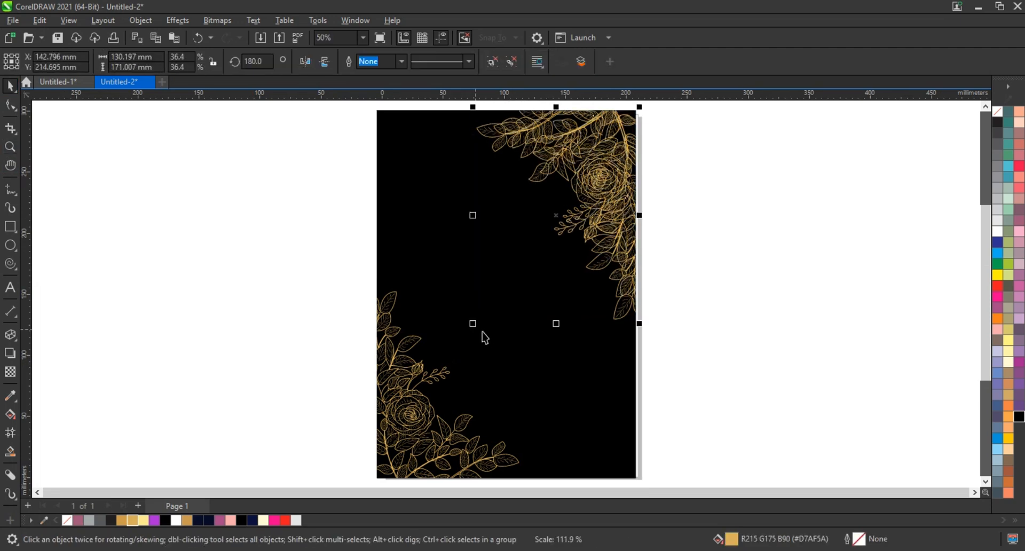
pyautogui.click(998, 133)
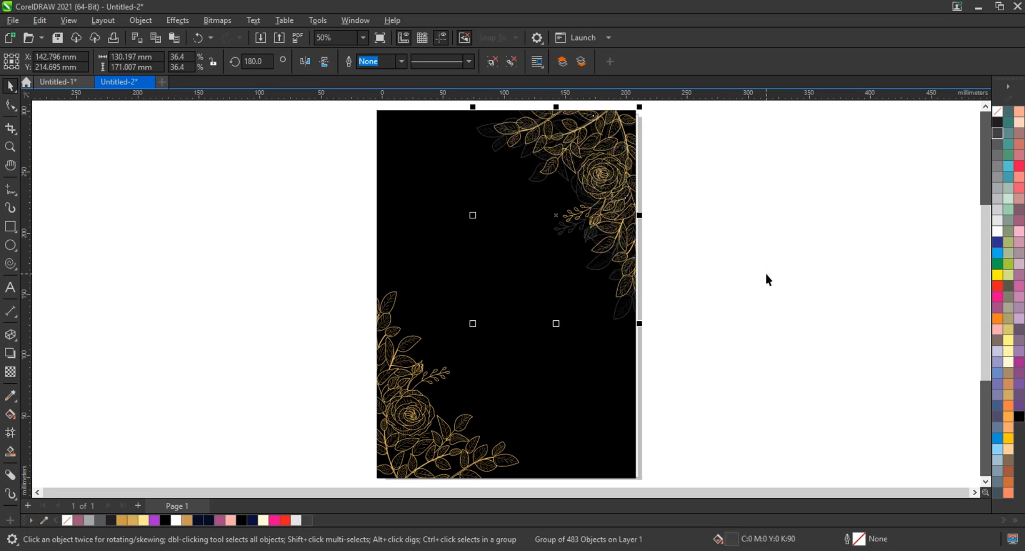
# Mirror the dark grey floral copy horizontally and align it to the background rectangle's left edge.
pyautogui.click(306, 61)
pyautogui.keyDown('shift'); pyautogui.click(422, 212); pyautogui.keyUp('shift')
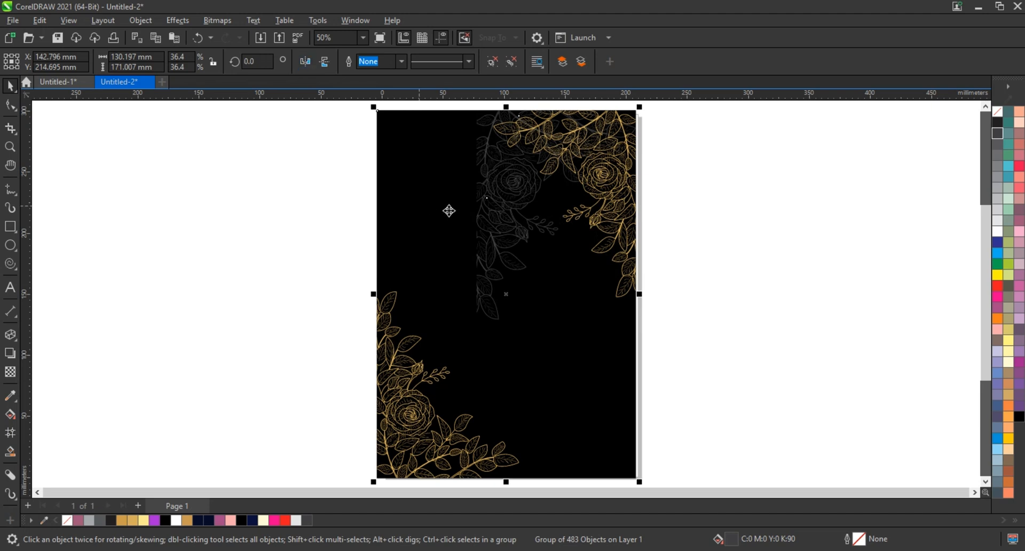
pyautogui.click(506, 226)
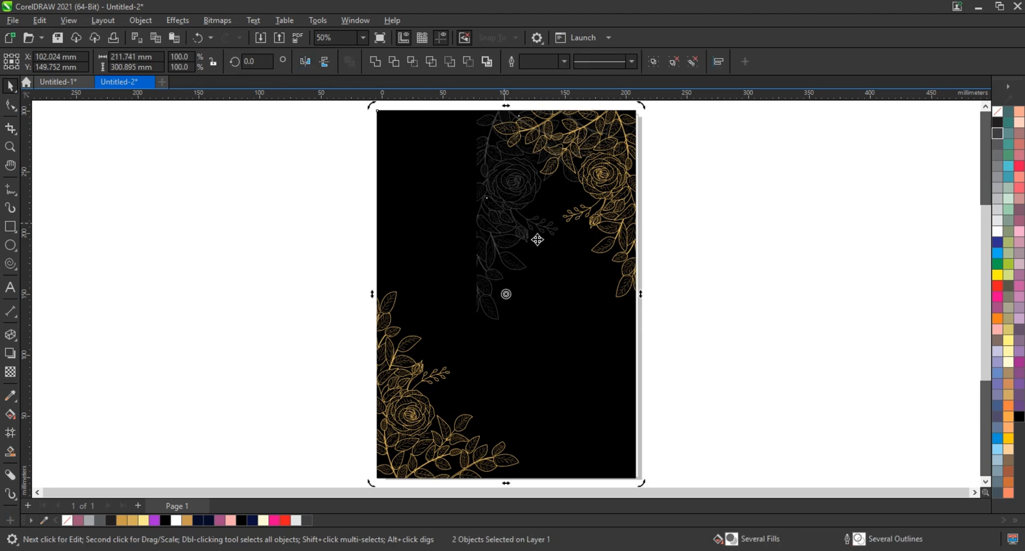
pyautogui.press('l')
pyautogui.click(694, 258)
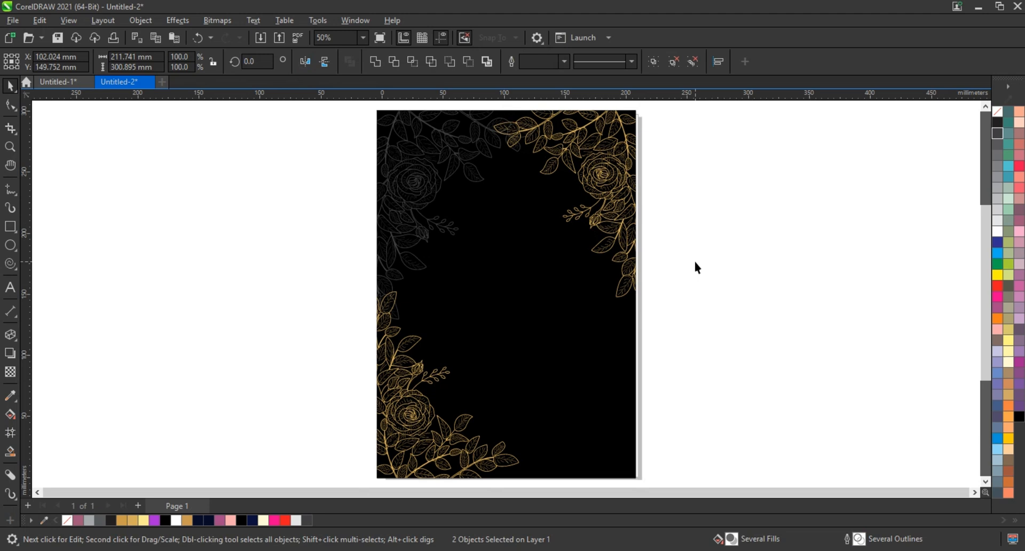
# Delete the dark grey floral copy from the background.
pyautogui.click(400, 190)
pyautogui.press('Delete')
pyautogui.click(491, 268)
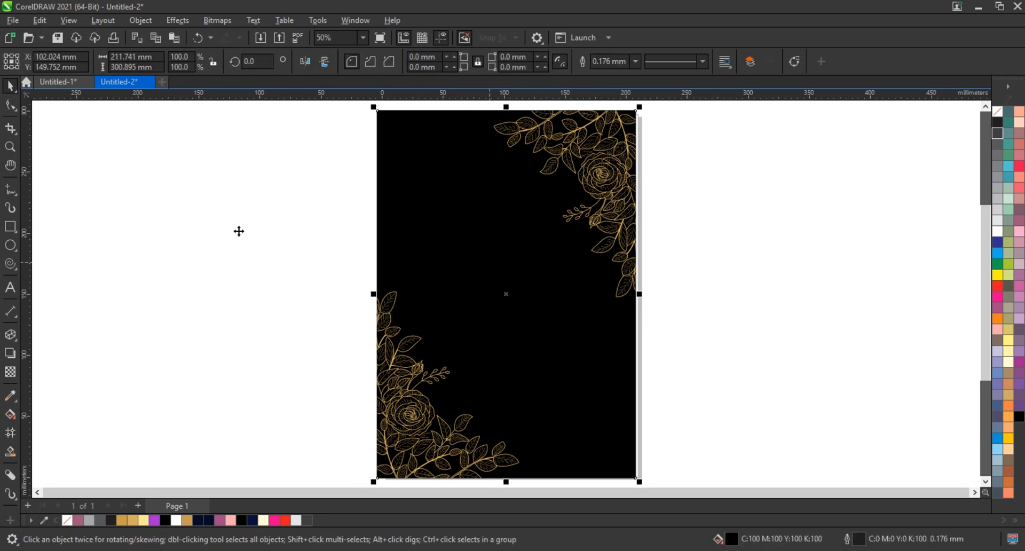
pyautogui.click(155, 214)
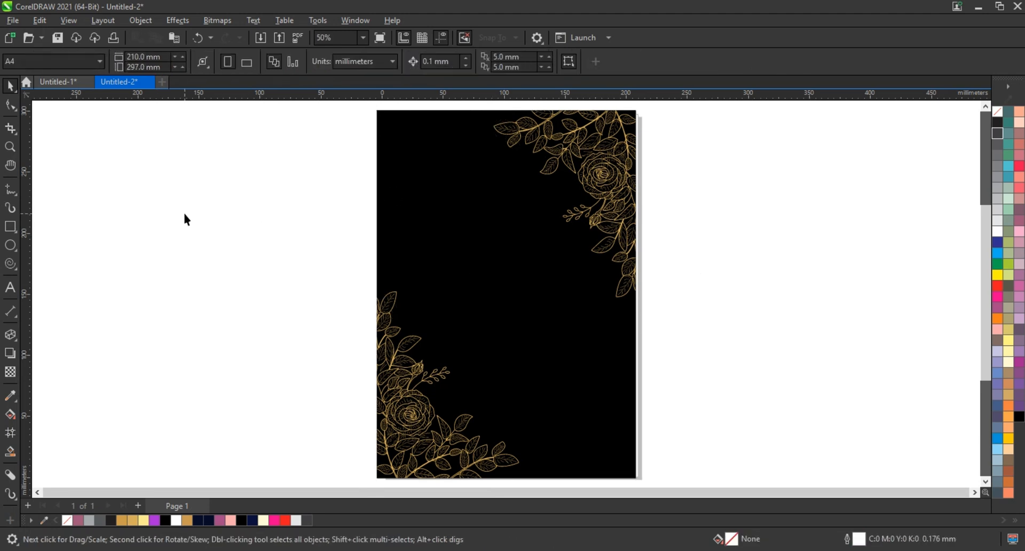
# Draw an inner frame rectangle about 189 by 280 mm just inside the black background's edges.
pyautogui.click(11, 227)
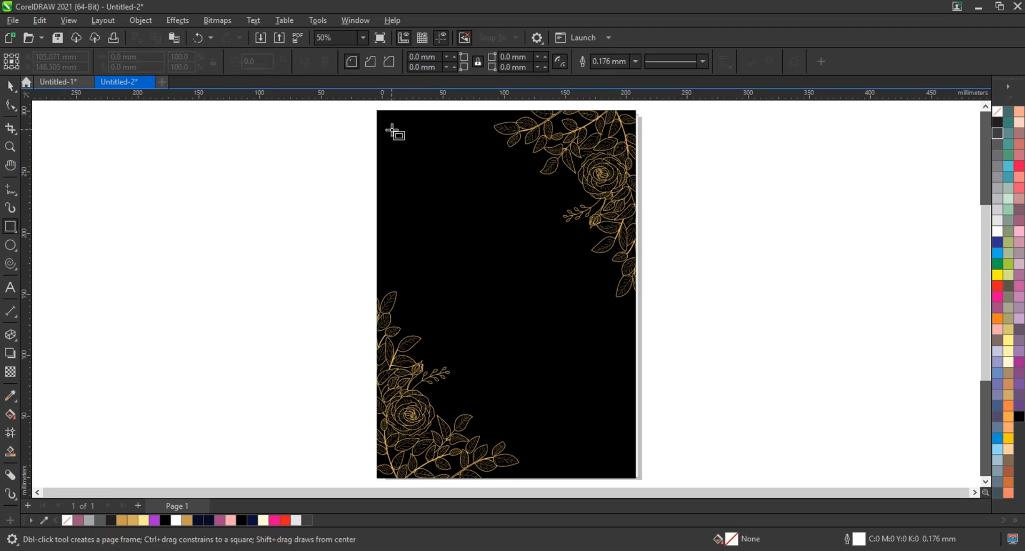
pyautogui.moveTo(390, 126)
pyautogui.mouseDown()
pyautogui.moveTo(586, 395)
pyautogui.moveTo(622, 469)
pyautogui.mouseUp()
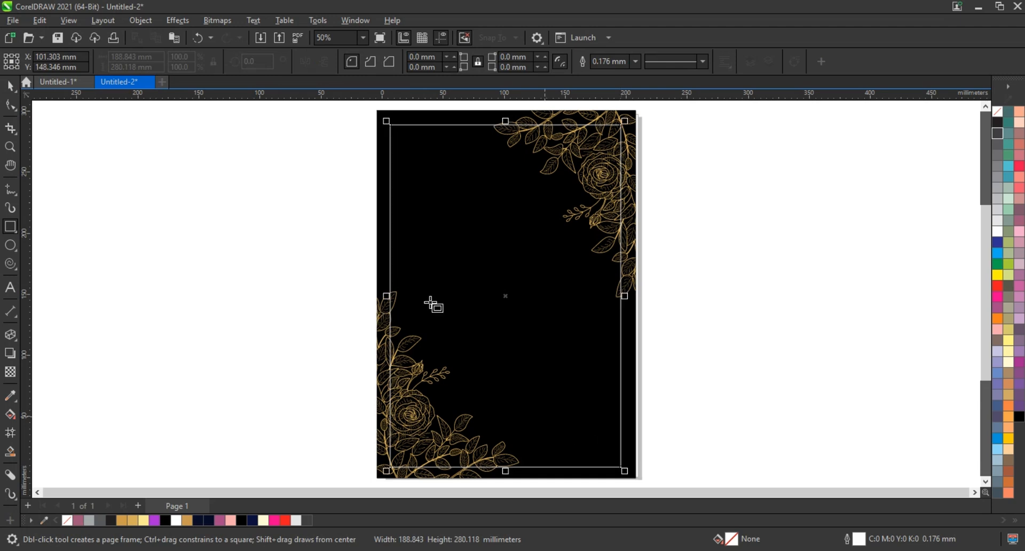
pyautogui.click(10, 86)
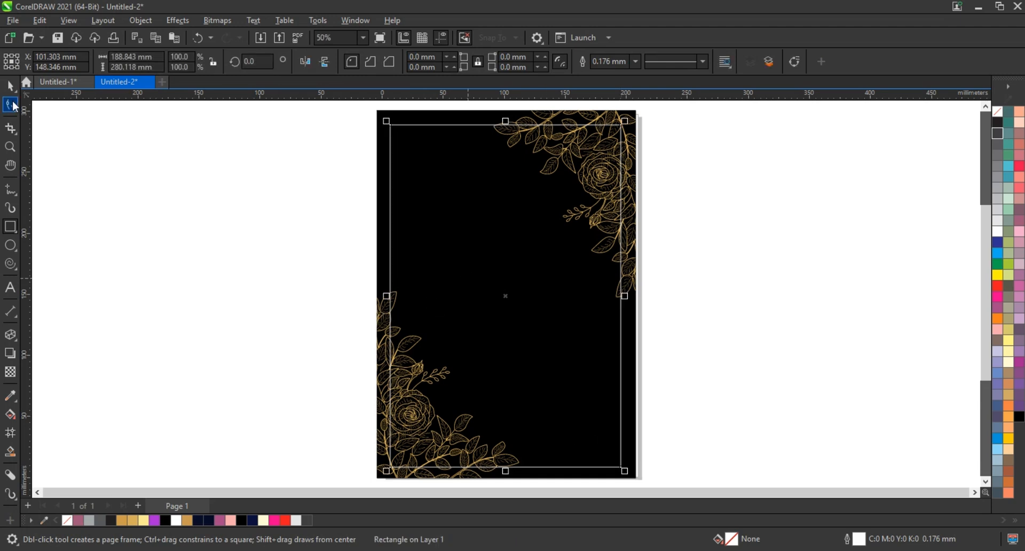
# Try outline widths of 2.0 mm and 1.5 mm on the inner frame.
pyautogui.click(636, 61)
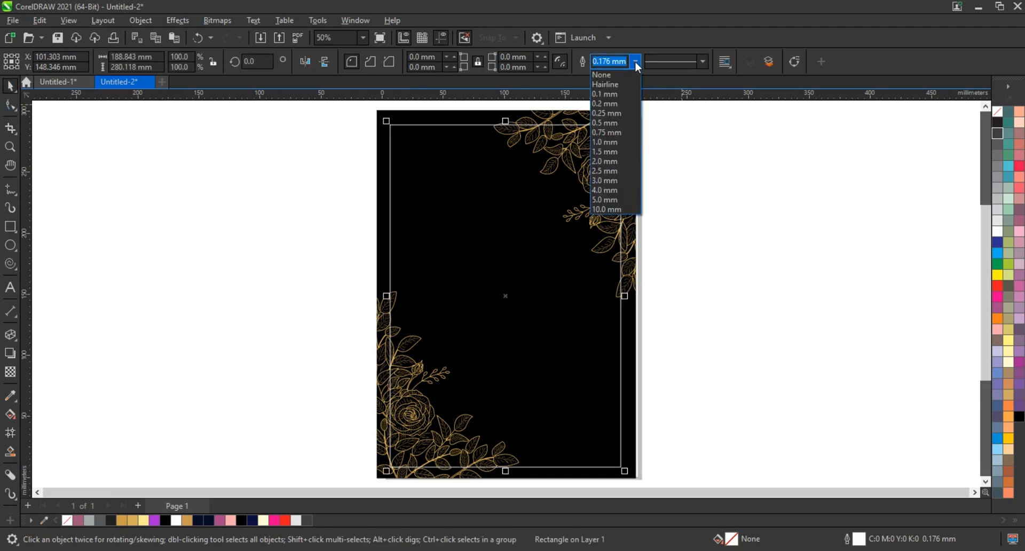
pyautogui.click(605, 160)
pyautogui.moveTo(620, 61); pyautogui.dragTo(594, 61)
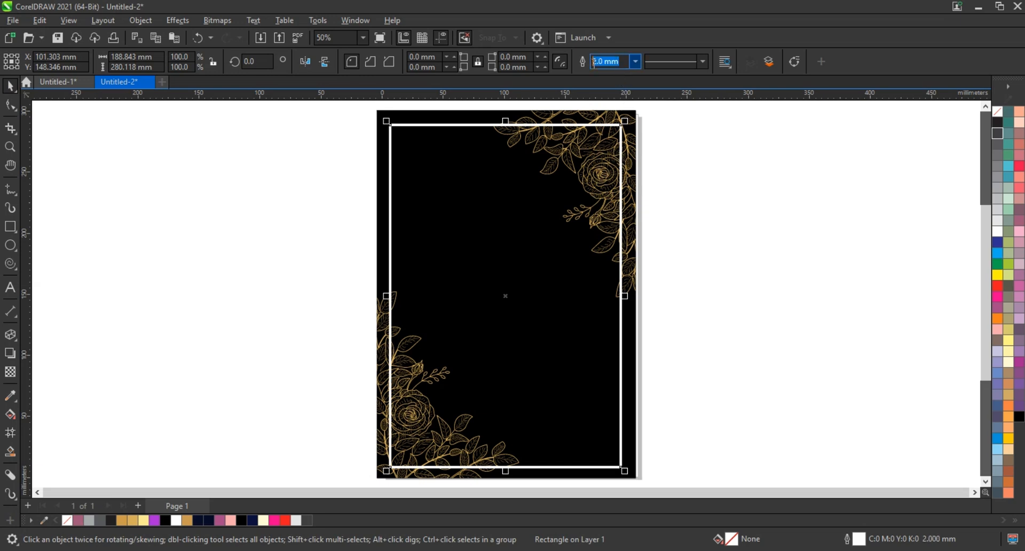
pyautogui.write('1.5')
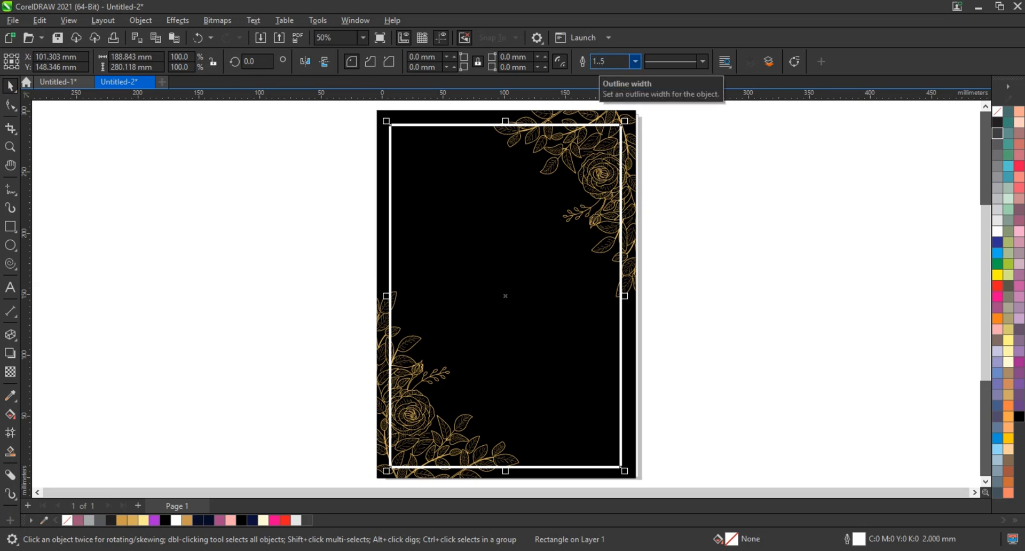
pyautogui.moveTo(619, 66); pyautogui.dragTo(582, 64)
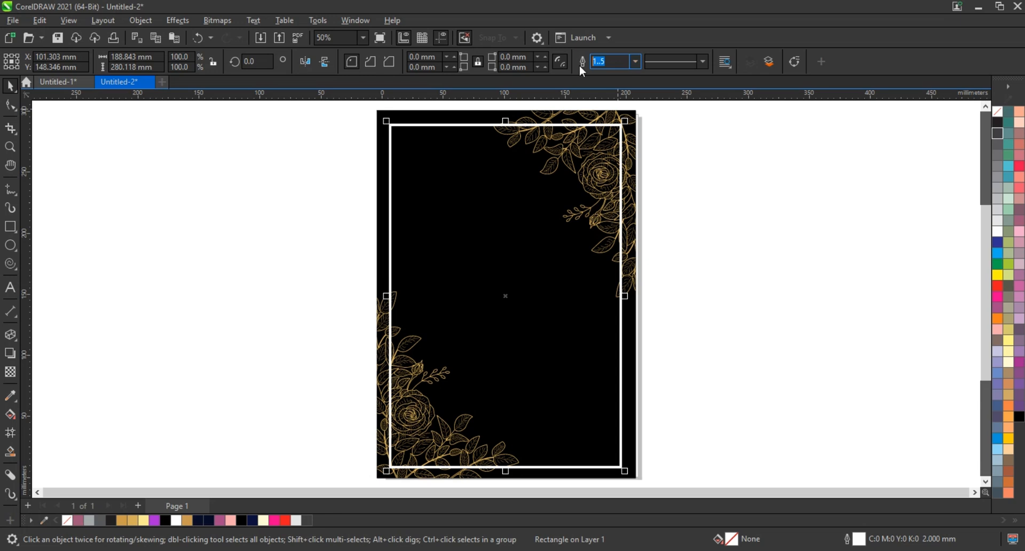
pyautogui.press('Return')
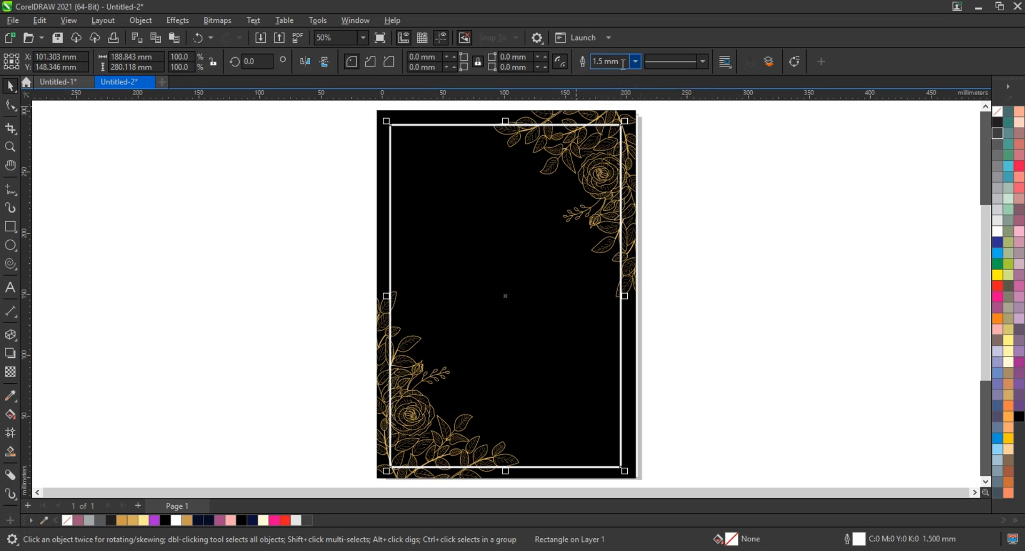
# Set the inner frame's outline width to 1 mm.
pyautogui.moveTo(623, 63); pyautogui.dragTo(567, 63)
pyautogui.write('1')
pyautogui.press('Return')
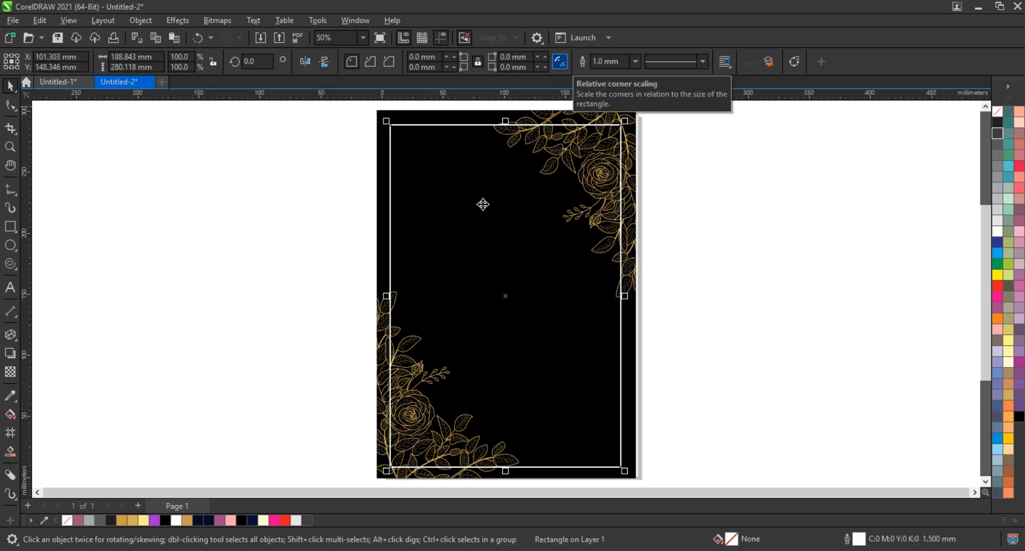
# Draw two overlapping rectangles, one over the card's right part and one about 300 mm wide over its lower half, and weld them.
pyautogui.click(10, 226)
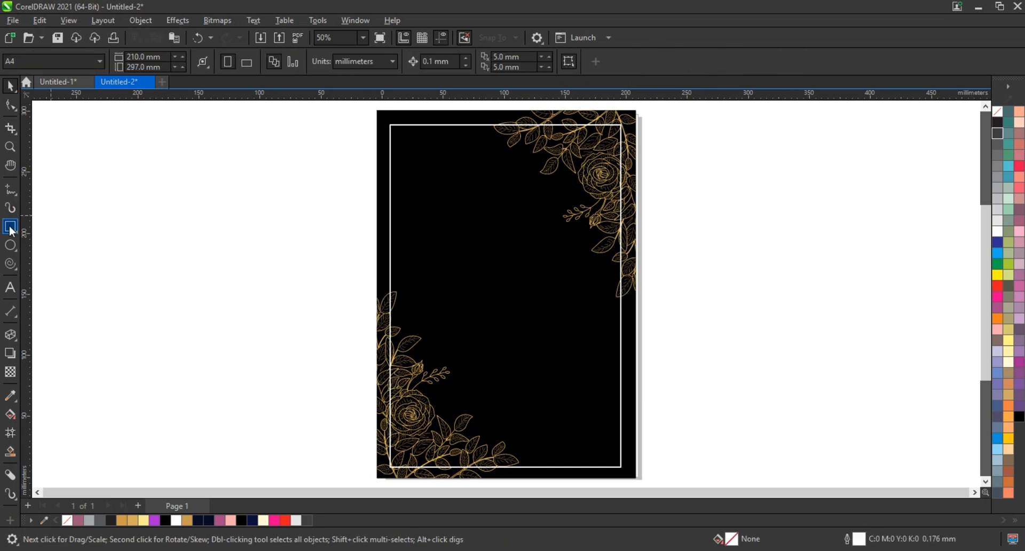
pyautogui.moveTo(488, 113); pyautogui.dragTo(667, 462)
pyautogui.moveTo(705, 289); pyautogui.dragTo(340, 474)
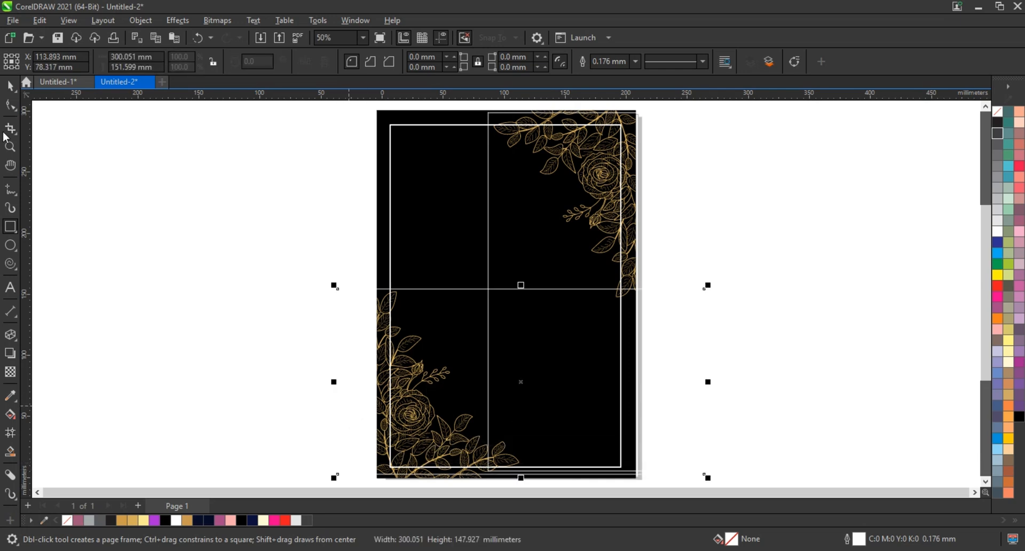
pyautogui.press('space')
pyautogui.keyDown('shift'); pyautogui.click(488, 172); pyautogui.keyUp('shift')
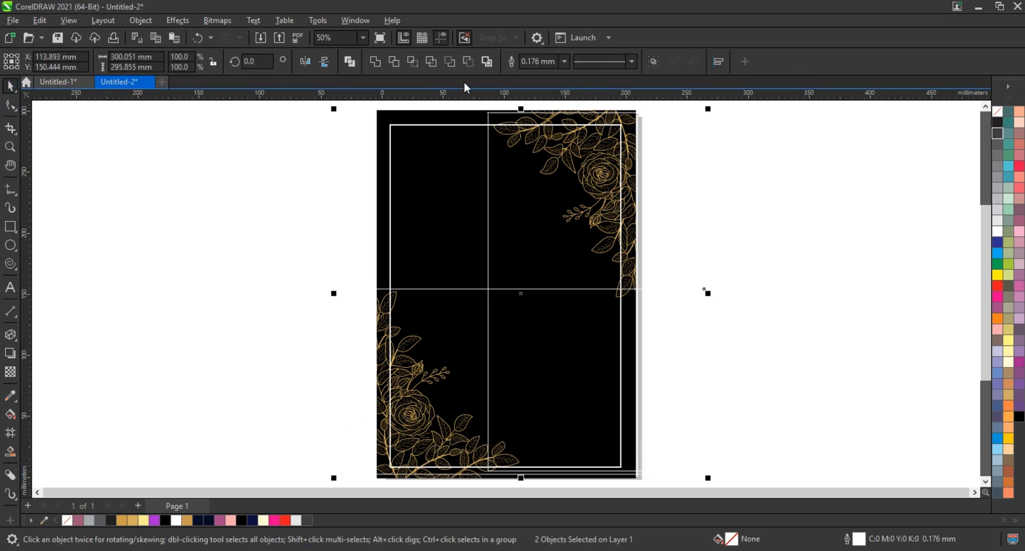
pyautogui.click(376, 62)
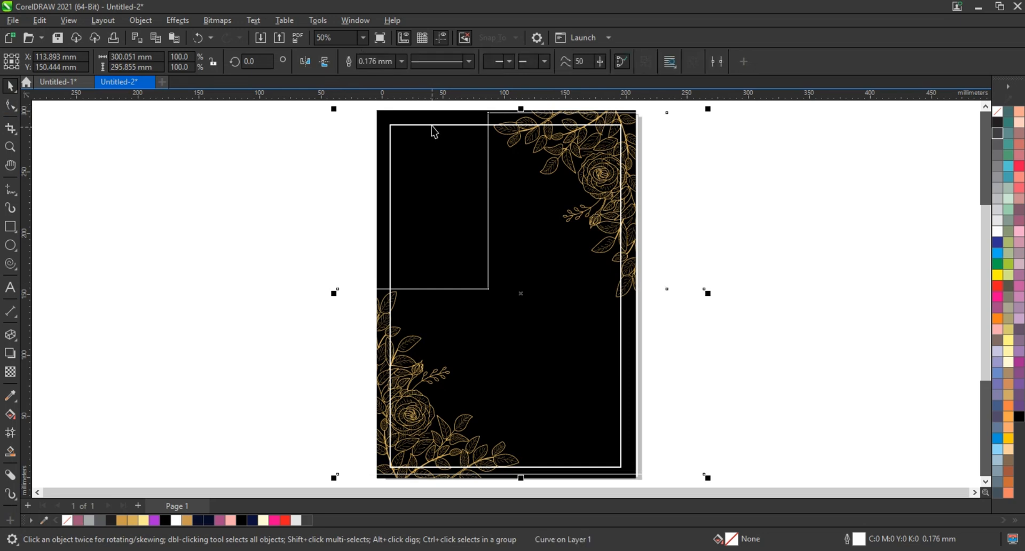
# Trim the inner frame with the welded shape and delete the shape, keeping only the frame's upper-left corner.
pyautogui.hotkey('ctrl', 'z')
pyautogui.click(393, 63)
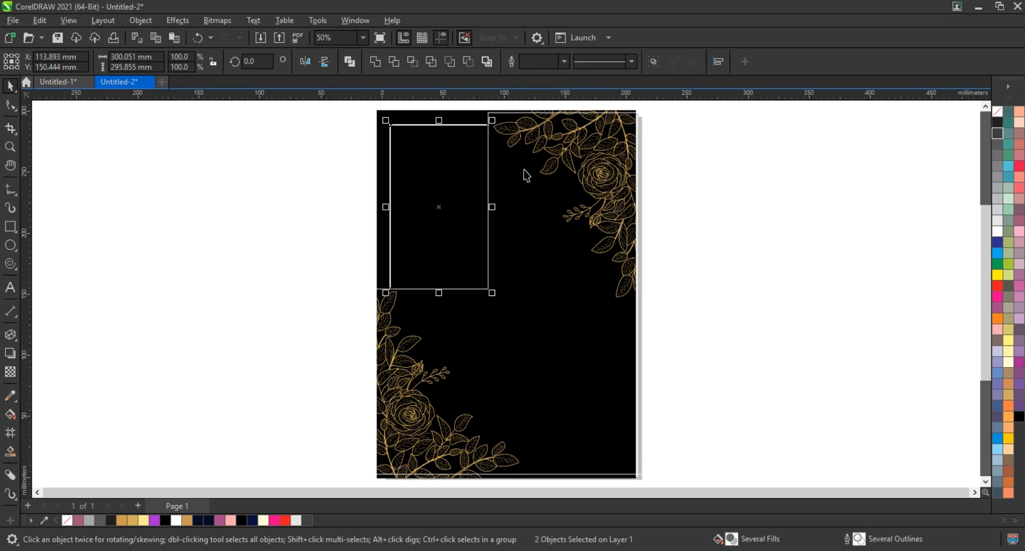
pyautogui.click(488, 172)
pyautogui.press('Delete')
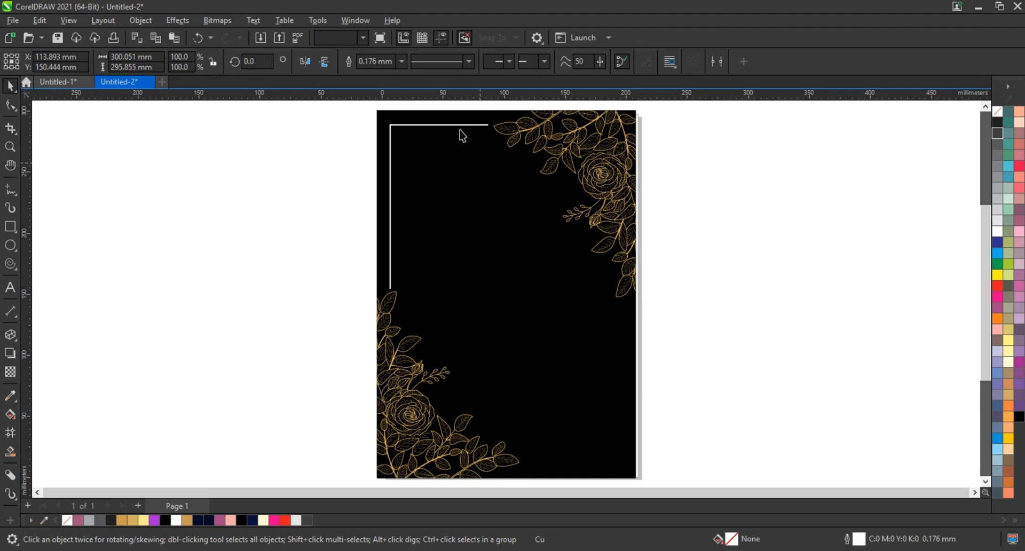
# Fill the remaining L-shaped frame corner with gold (R215 G175 B90) and make a vertically mirrored copy below it.
pyautogui.click(463, 131)
pyautogui.click(462, 125)
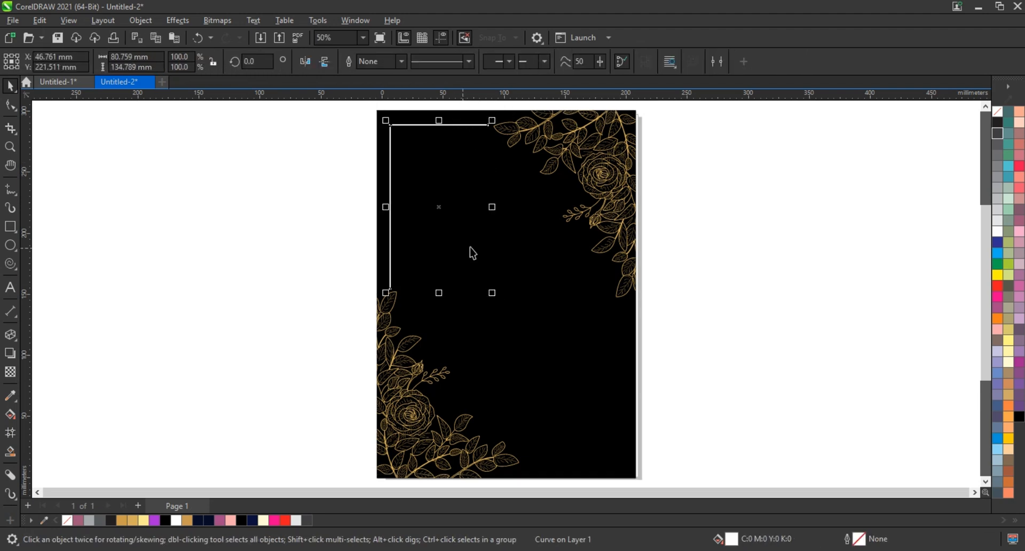
pyautogui.click(133, 520)
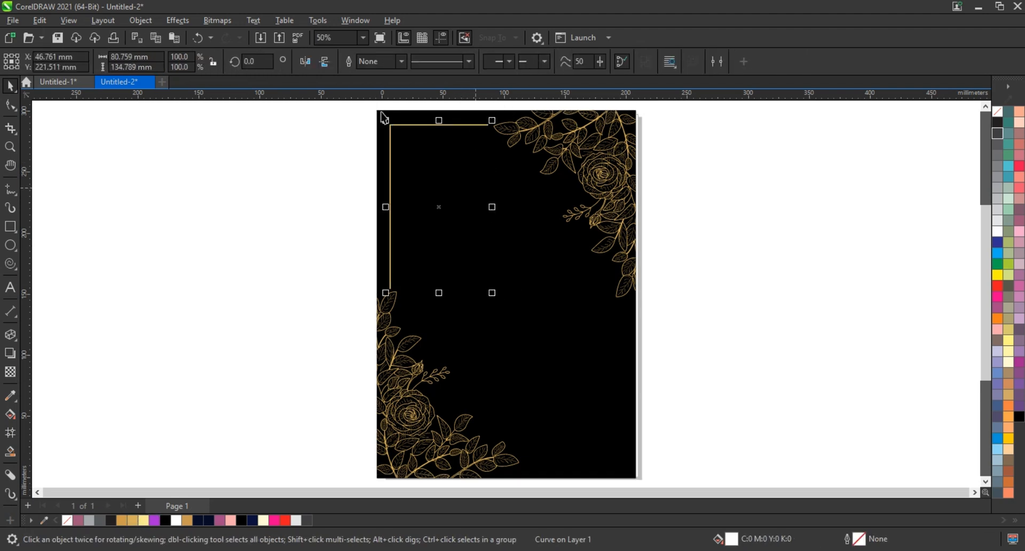
pyautogui.moveTo(439, 120); pyautogui.dragTo(421, 304)
pyautogui.rightClick(422, 305)
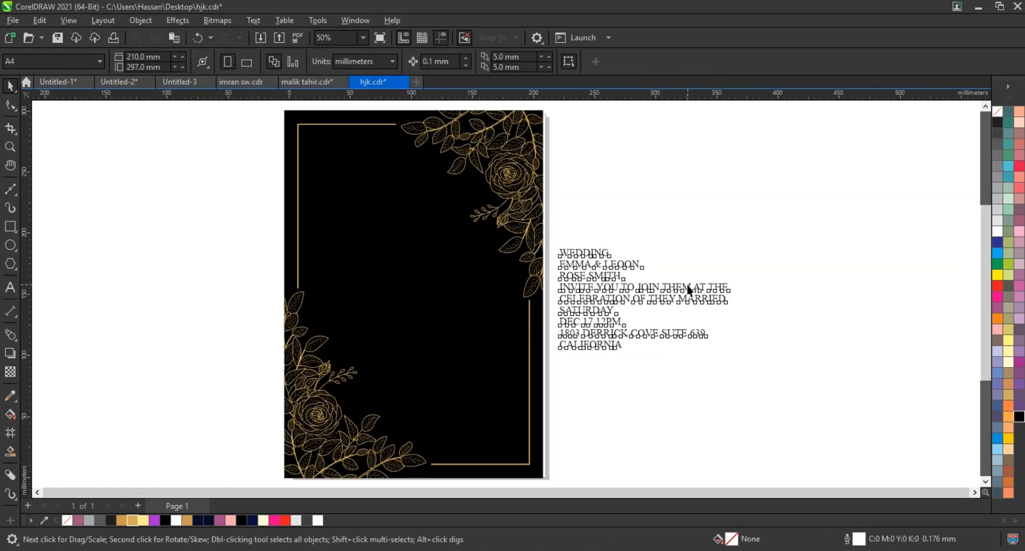
# Enlarge the invitation text beside the card to about 34.3 pt and break it apart into separate lines.
pyautogui.click(689, 289)
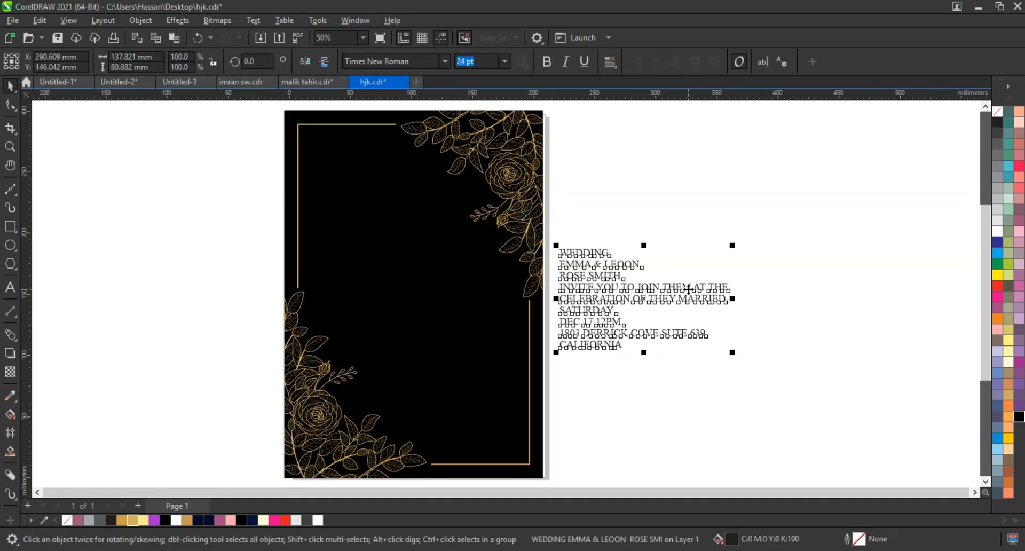
pyautogui.moveTo(733, 246); pyautogui.dragTo(805, 204)
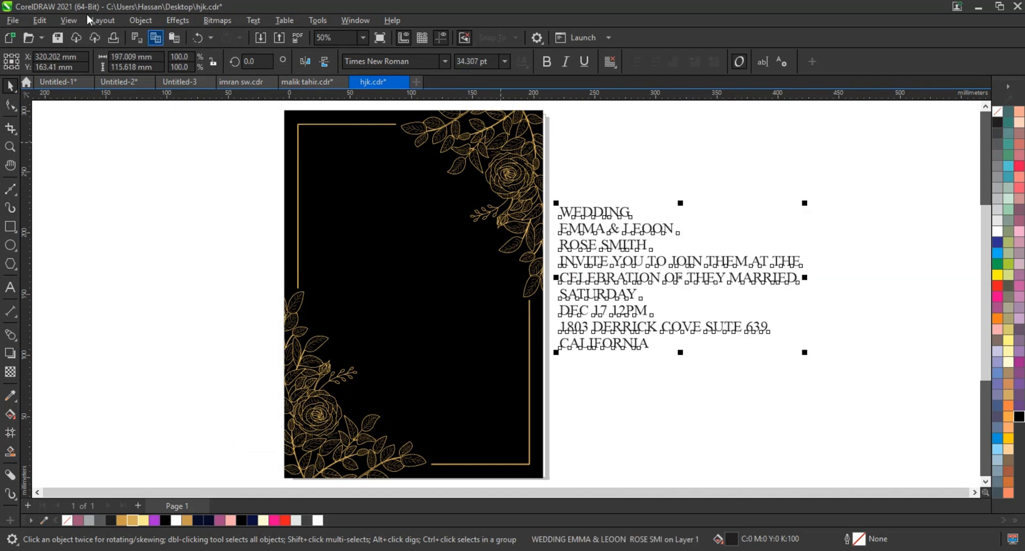
pyautogui.click(103, 20)
pyautogui.moveTo(133, 23)
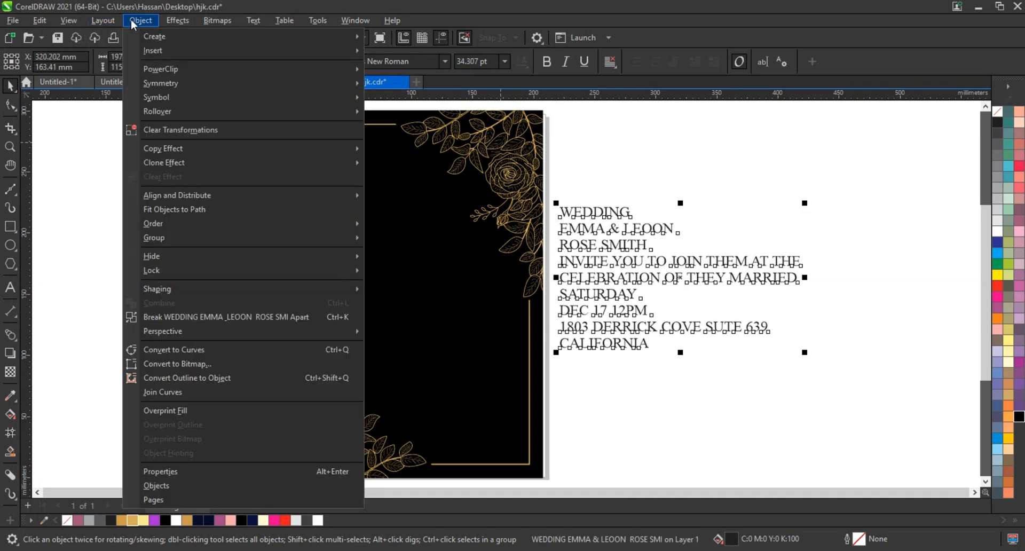
pyautogui.click(226, 317)
pyautogui.click(682, 158)
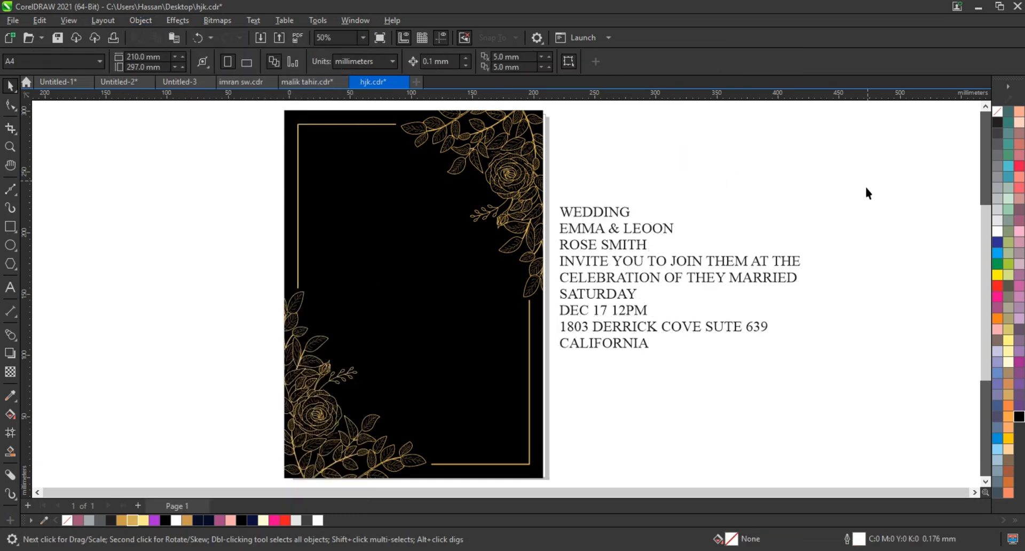
# Fill all the invitation text lines with gold (R215 G175 B90).
pyautogui.moveTo(809, 185); pyautogui.dragTo(551, 390)
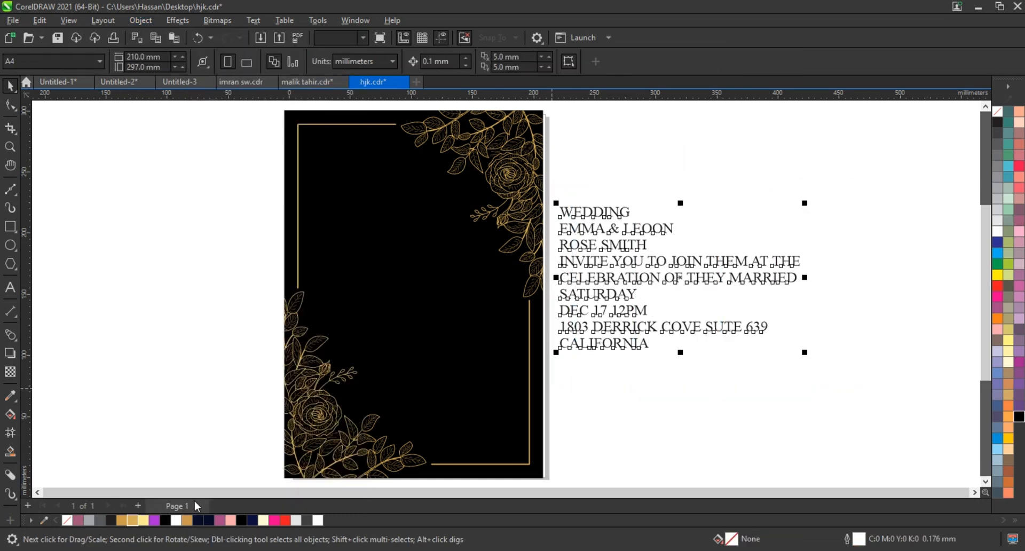
pyautogui.click(143, 520)
pyautogui.press('Escape')
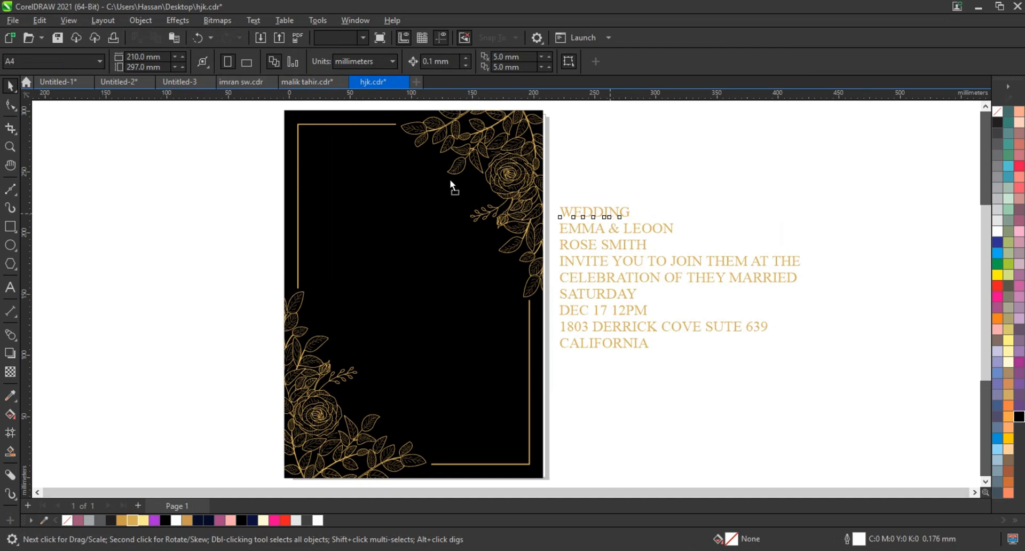
# Move the WEDDING line onto the upper part of the card and centre it horizontally on the black background.
pyautogui.moveTo(450, 178); pyautogui.dragTo(424, 171)
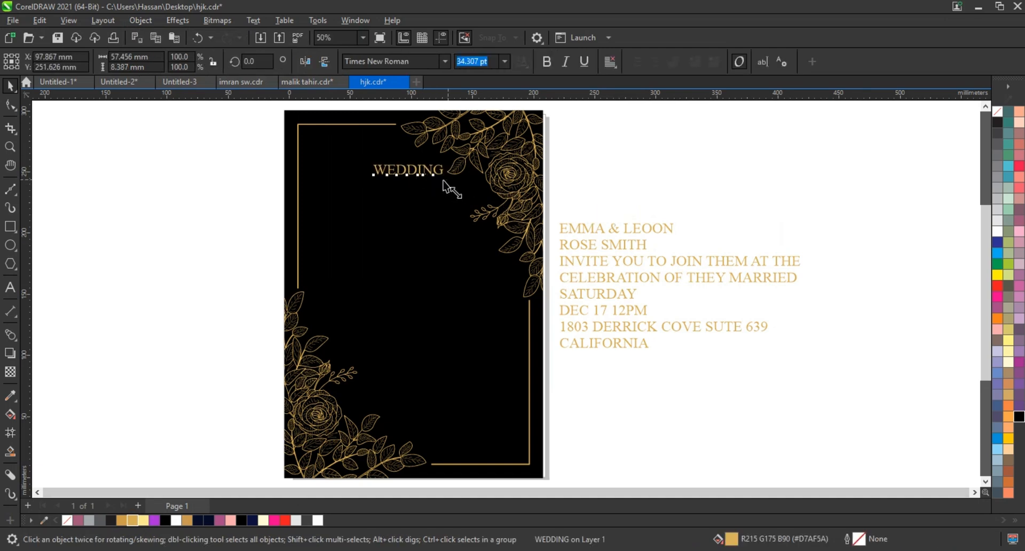
pyautogui.keyDown('shift'); pyautogui.click(435, 203); pyautogui.keyUp('shift')
pyautogui.press('c')
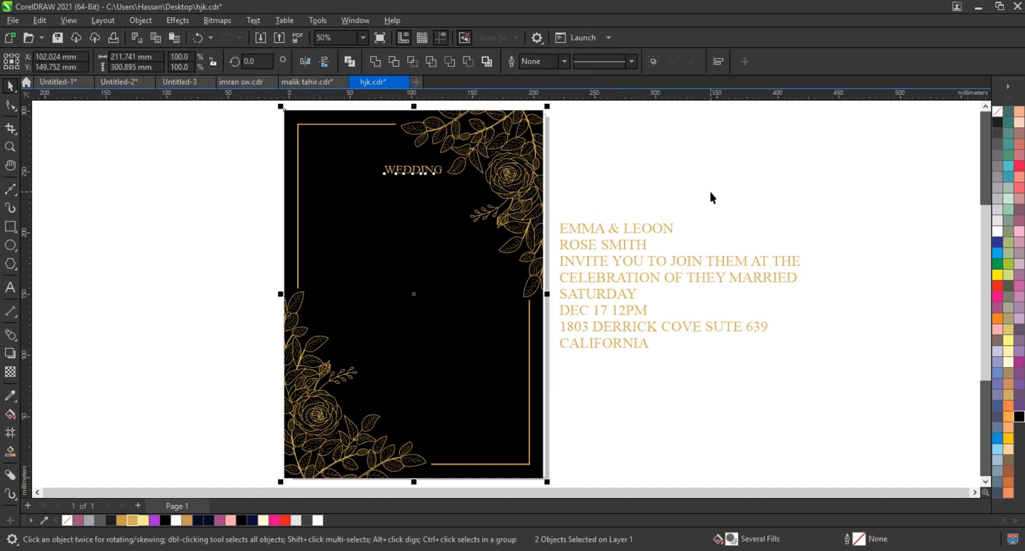
pyautogui.press('Escape')
# Move the couple's names line onto the card below WEDDING and set its first name to bold 50 pt.
pyautogui.click(661, 229)
pyautogui.moveTo(591, 234); pyautogui.dragTo(327, 212)
pyautogui.click(10, 288)
pyautogui.click(349, 212)
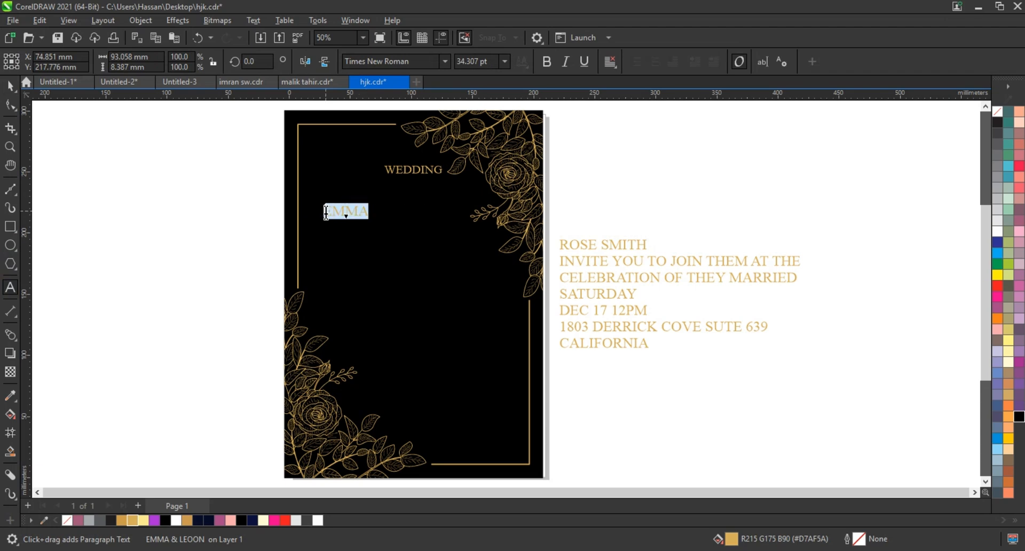
pyautogui.click(484, 62)
pyautogui.write('50')
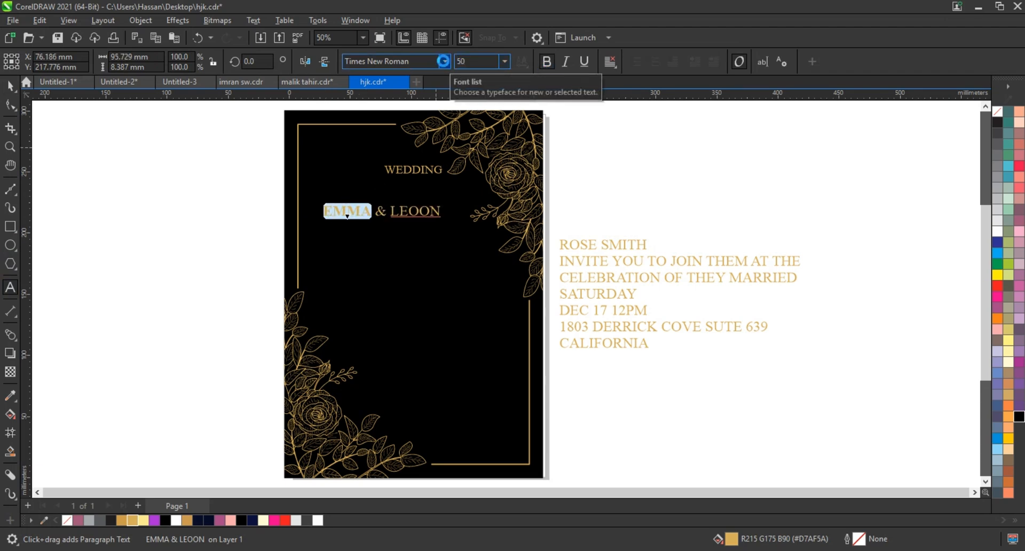
pyautogui.press('Return')
# Set the second name in the couple's line to bold 50 pt and centre the line horizontally under WEDDING.
pyautogui.moveTo(414, 212); pyautogui.dragTo(480, 213)
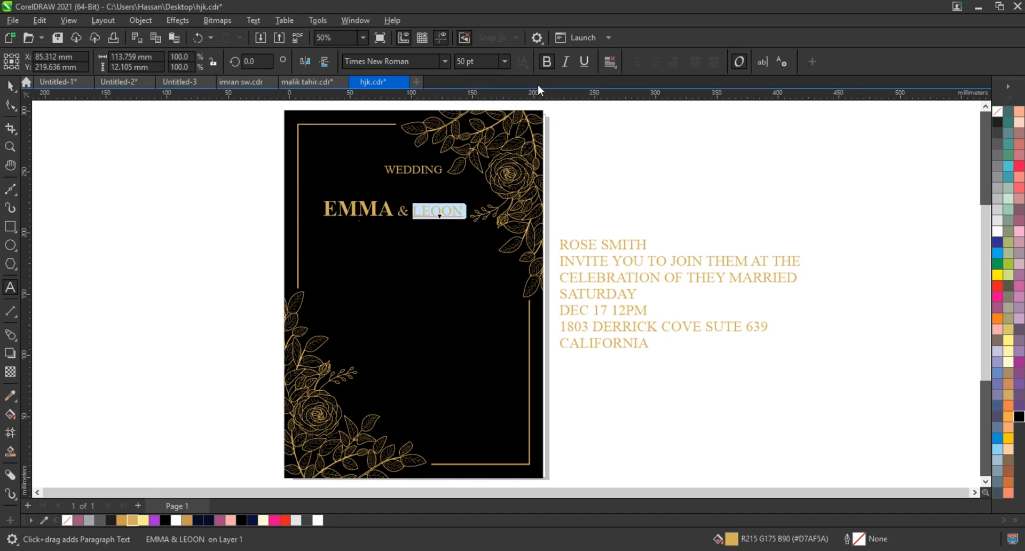
pyautogui.click(547, 62)
pyautogui.click(490, 62)
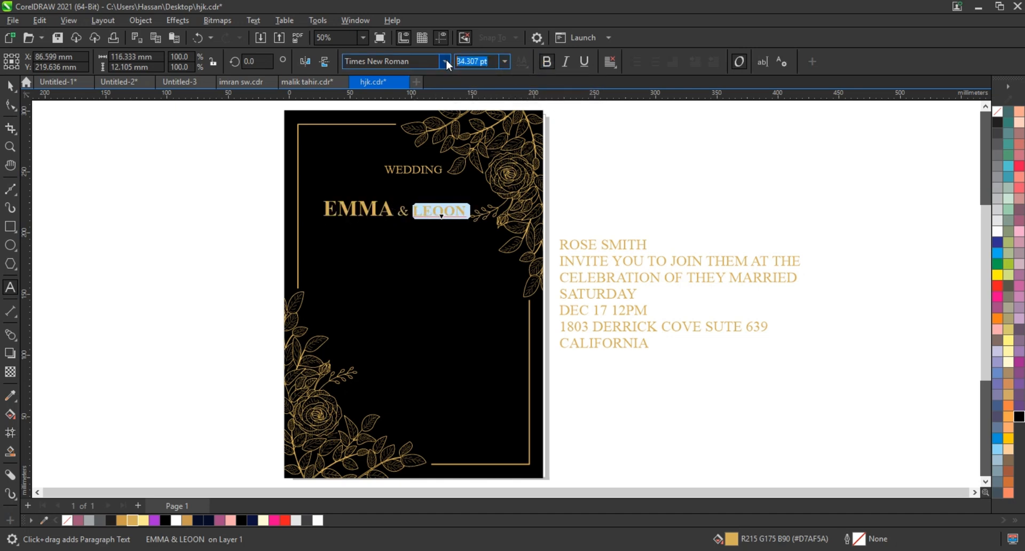
pyautogui.write('50')
pyautogui.press('Return')
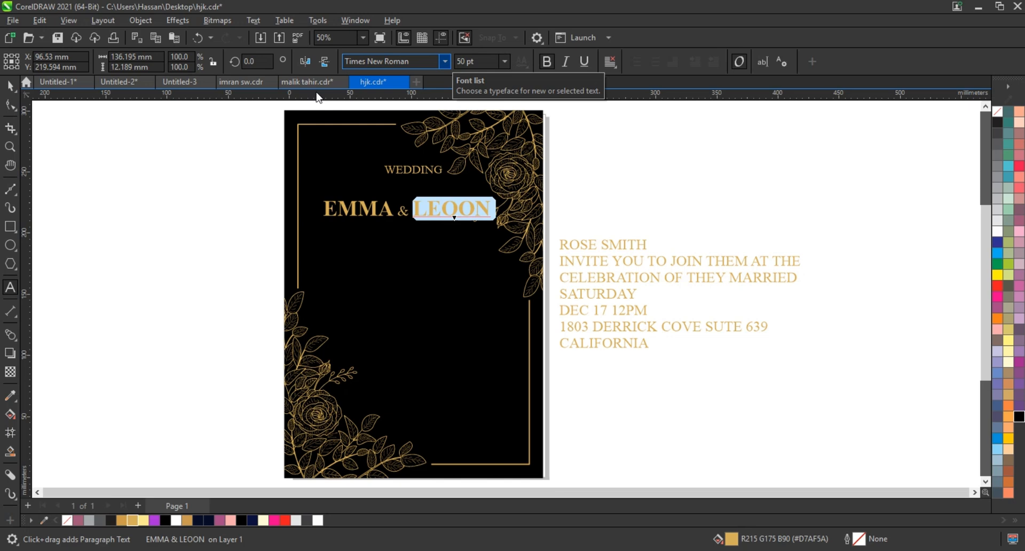
pyautogui.click(10, 85)
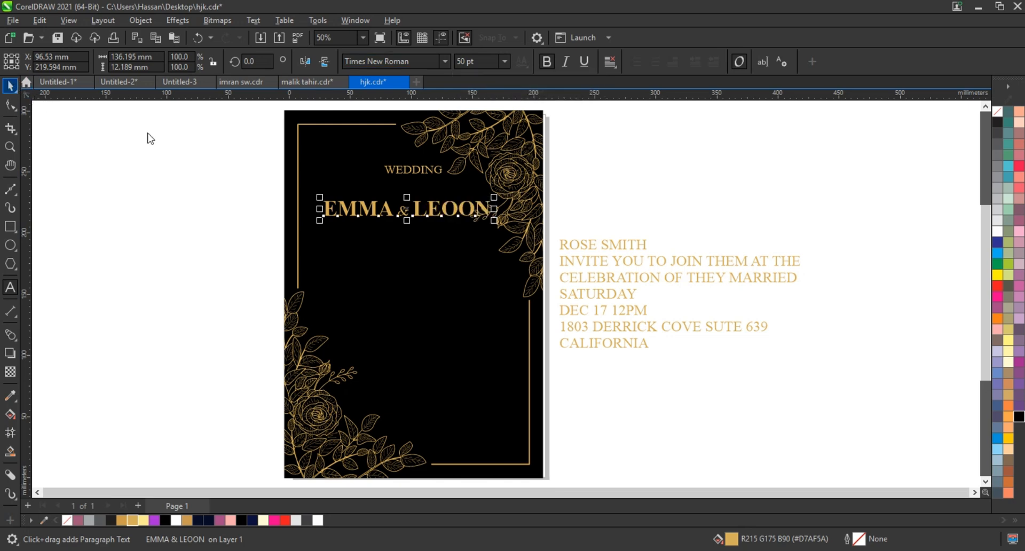
pyautogui.keyDown('shift'); pyautogui.click(414, 171); pyautogui.keyUp('shift')
pyautogui.press('c')
# Scale down both floral corner decorations slightly and align the lower one with the card's lower-left corner.
pyautogui.click(502, 225)
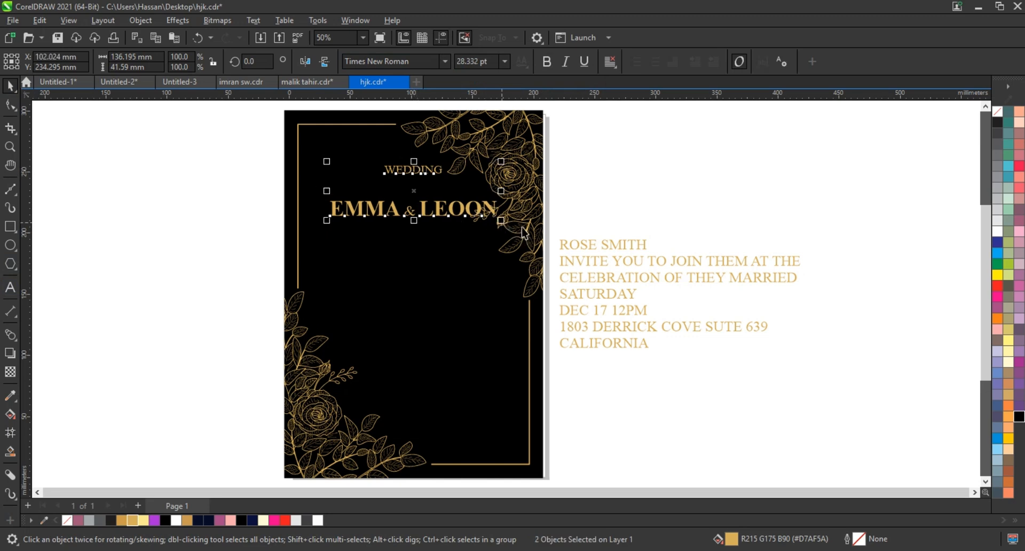
pyautogui.moveTo(404, 299); pyautogui.dragTo(415, 287)
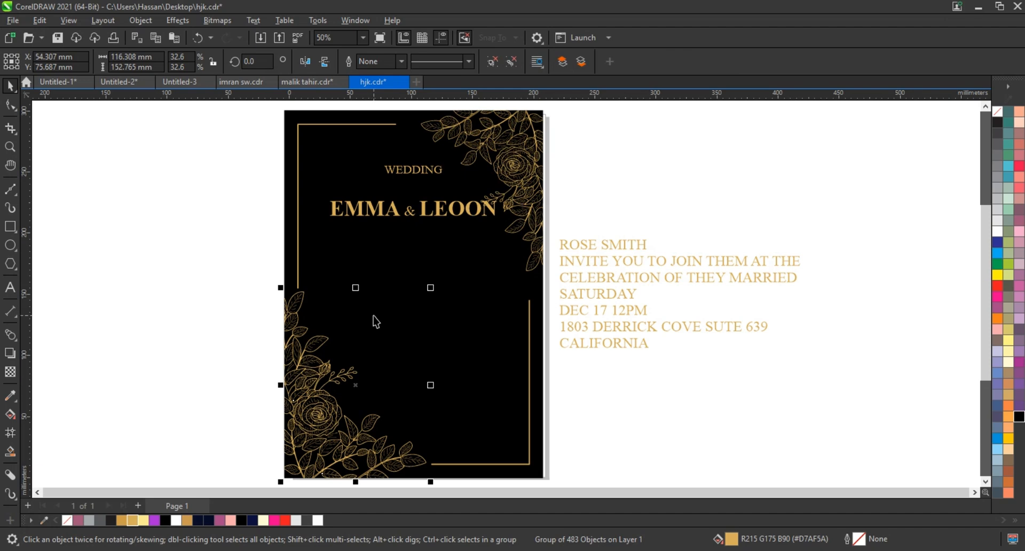
pyautogui.keyDown('shift'); pyautogui.click(394, 272); pyautogui.keyUp('shift')
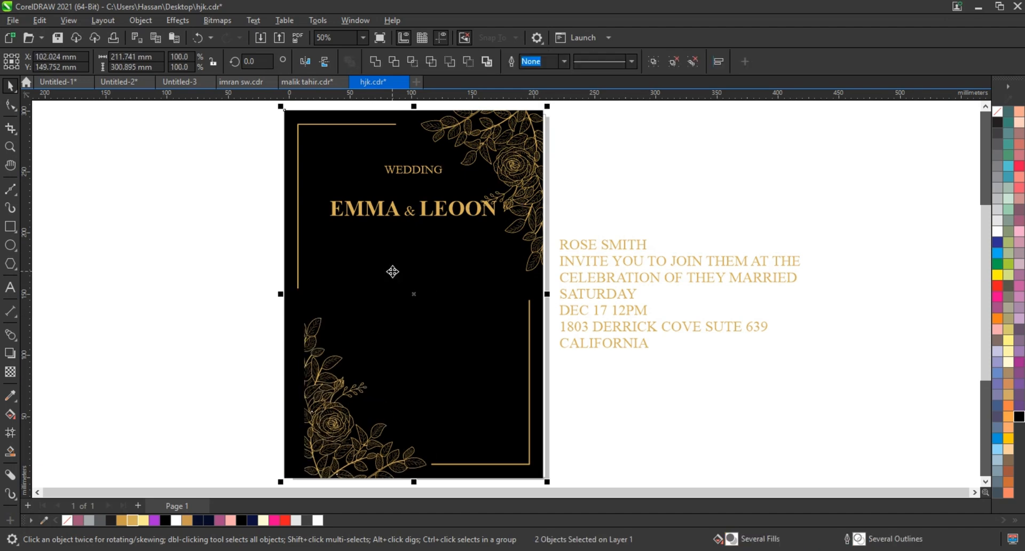
# Move the couple's names line down slightly and place the surname line, split into two smaller words, beneath the two names.
pyautogui.moveTo(457, 219); pyautogui.dragTo(460, 226)
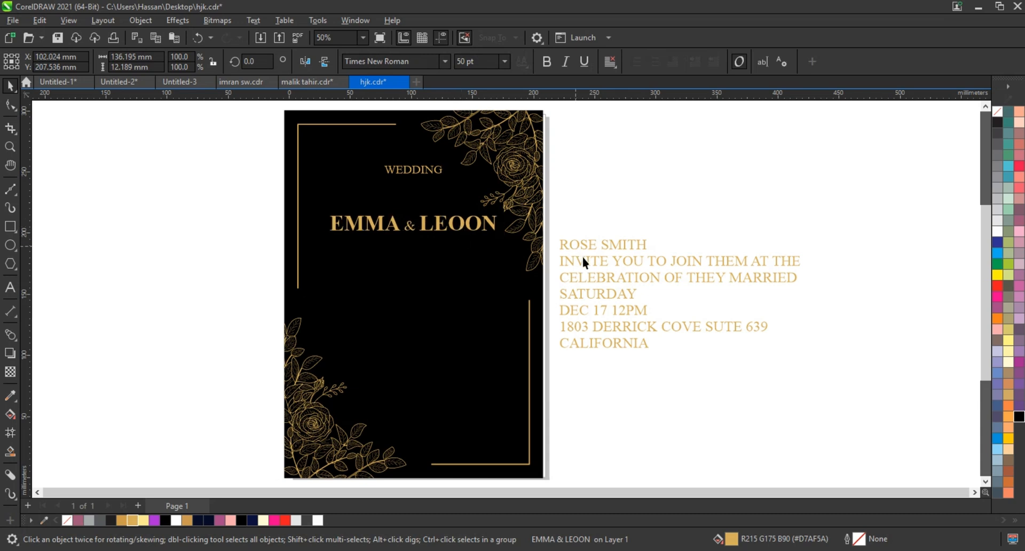
pyautogui.click(600, 244)
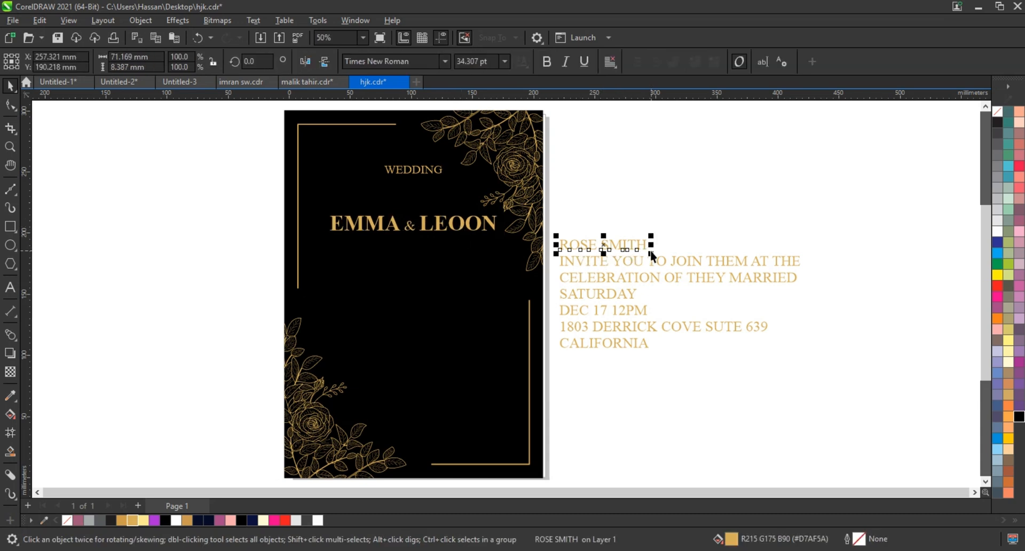
pyautogui.hotkey('ctrl', 'k')
pyautogui.moveTo(651, 255); pyautogui.dragTo(457, 241)
pyautogui.click(450, 243)
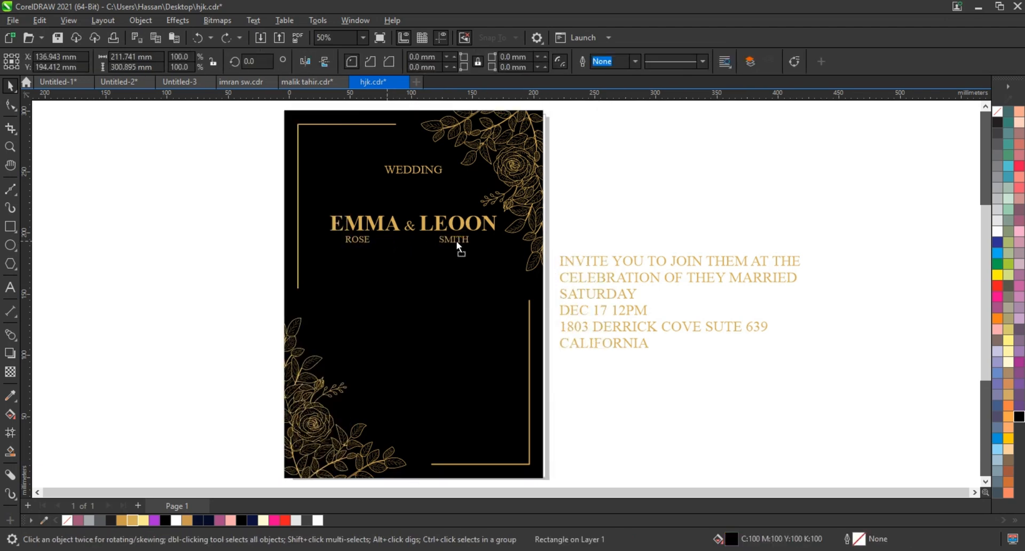
pyautogui.click(581, 256)
pyautogui.keyDown('shift'); pyautogui.click(595, 276); pyautogui.keyUp('shift')
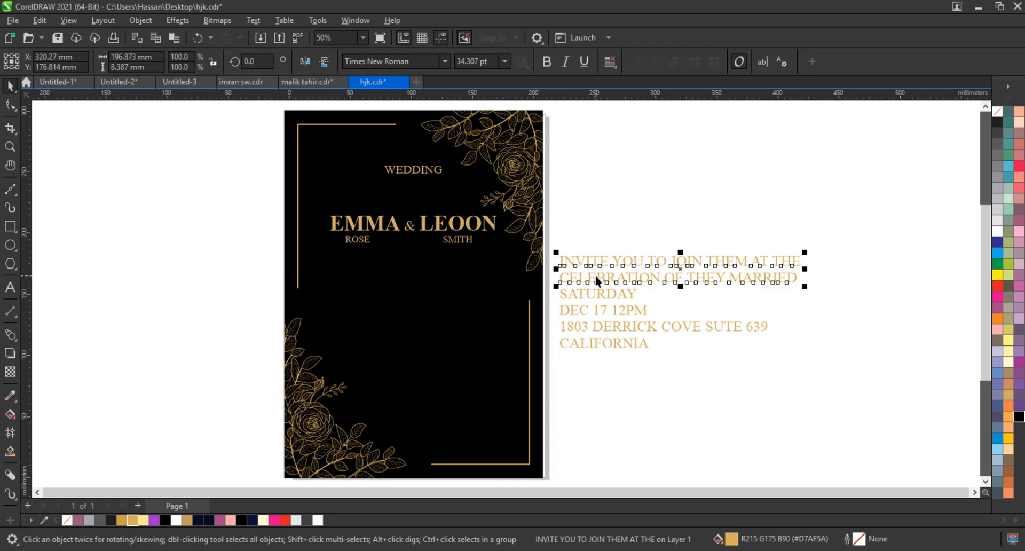
pyautogui.keyDown('shift'); pyautogui.click(624, 293); pyautogui.keyUp('shift')
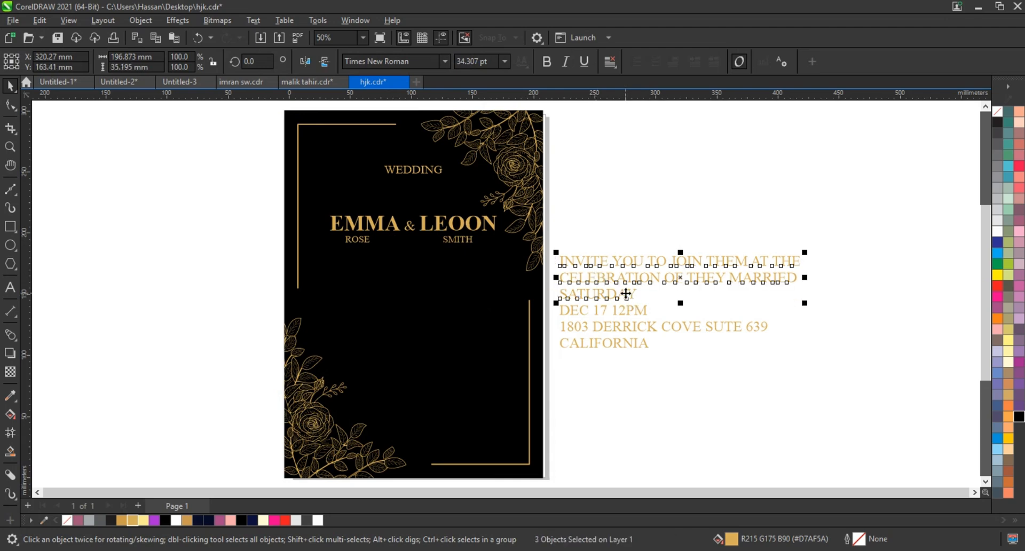
pyautogui.press('c')
pyautogui.hotkey('ctrl', 'z')
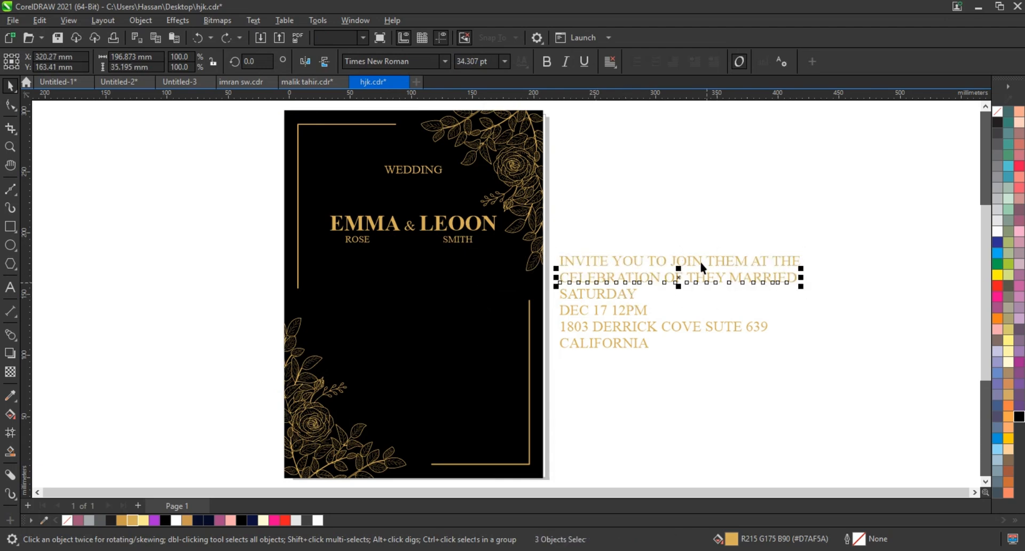
# Scale down the two-line INVITE YOU TO JOIN THEM sentence and the SATURDAY line and place them in the middle of the card.
pyautogui.moveTo(705, 280); pyautogui.dragTo(434, 307)
pyautogui.moveTo(536, 315); pyautogui.dragTo(443, 283)
pyautogui.click(687, 266)
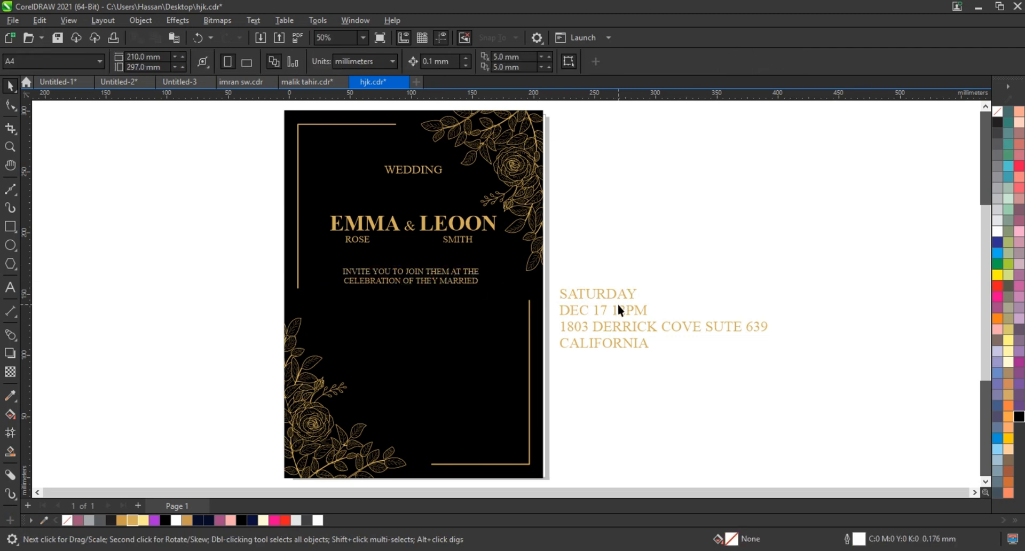
pyautogui.moveTo(630, 298); pyautogui.dragTo(447, 315)
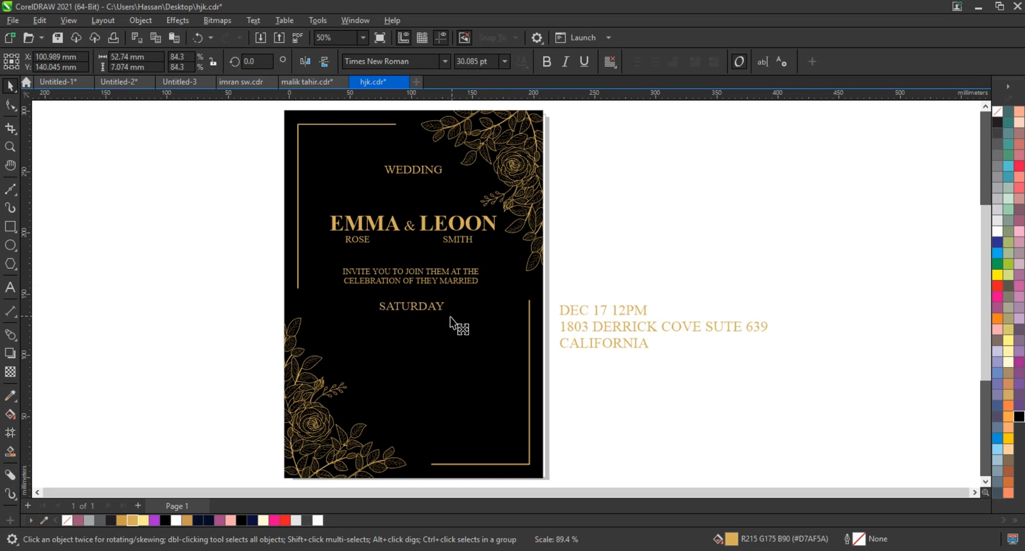
# Set the number 17 in the date line to 60 pt.
pyautogui.click(591, 310)
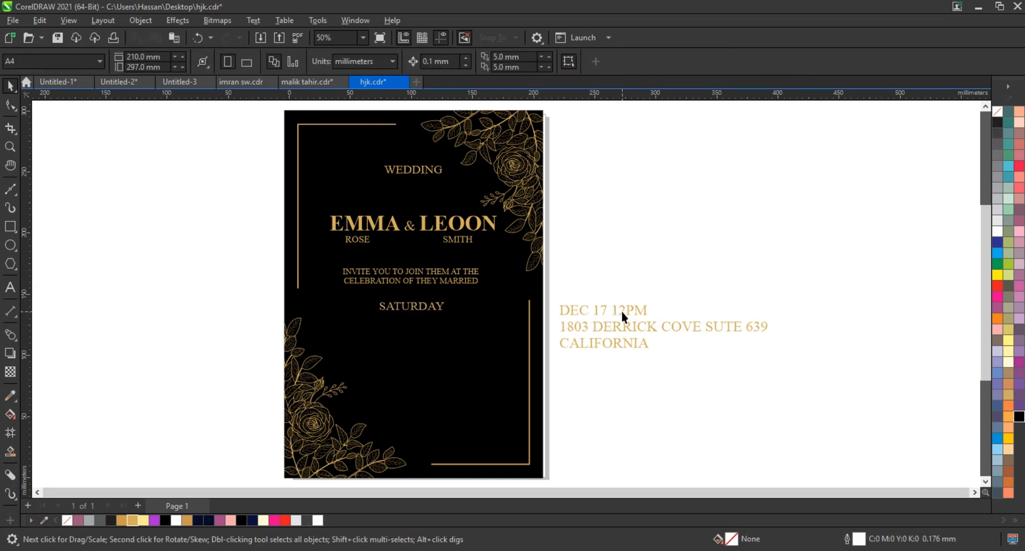
pyautogui.click(605, 311)
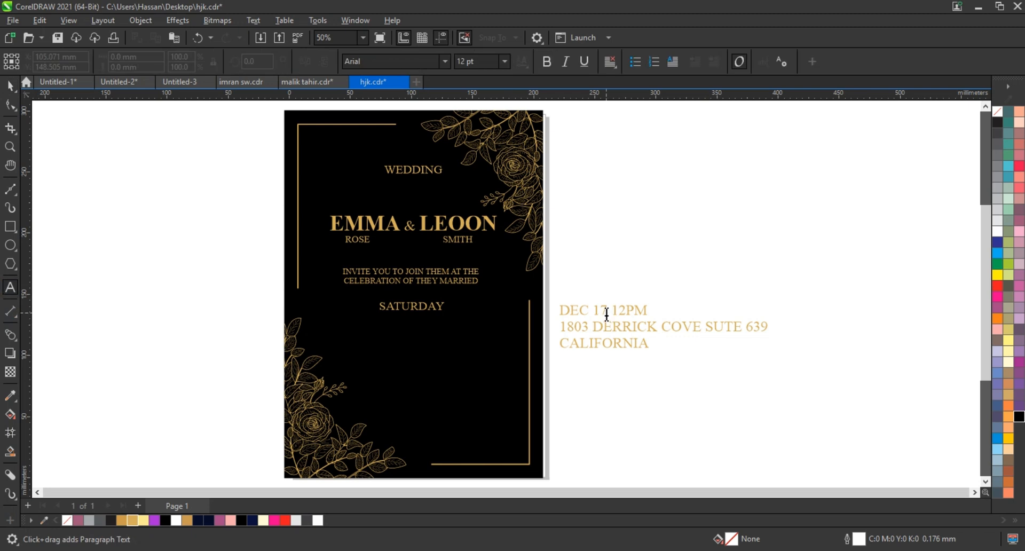
pyautogui.moveTo(605, 311); pyautogui.dragTo(594, 312)
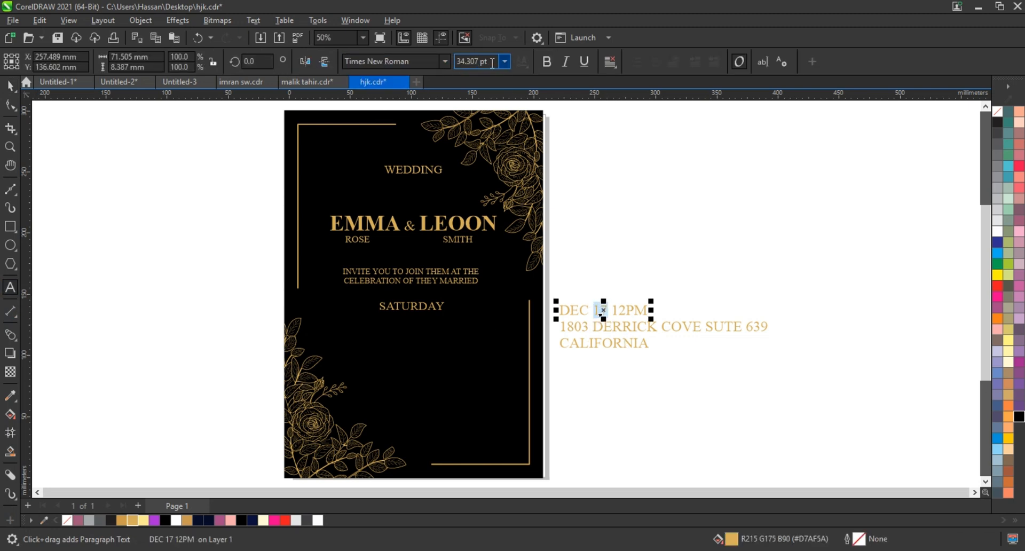
pyautogui.moveTo(492, 63); pyautogui.dragTo(450, 63)
pyautogui.write('60')
pyautogui.press('Return')
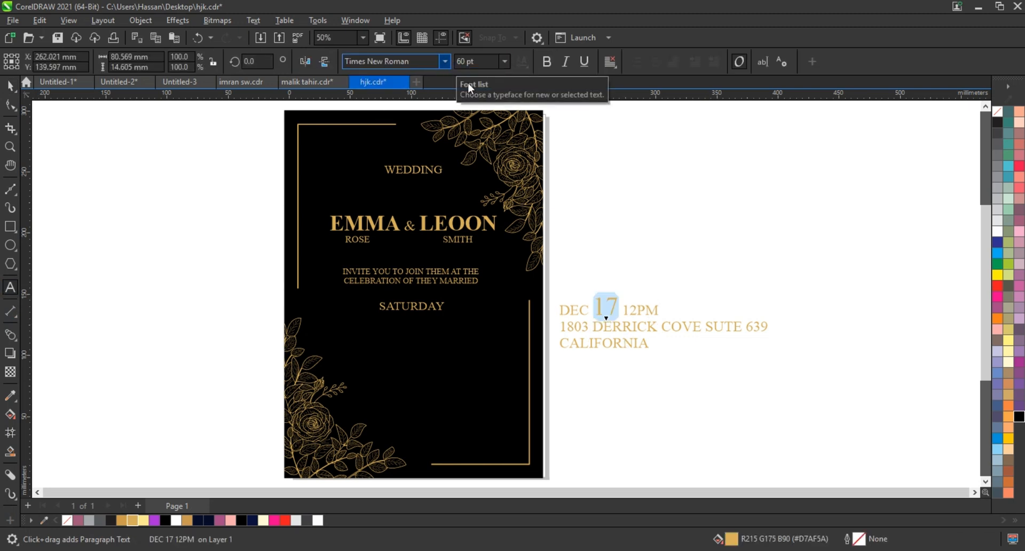
pyautogui.click(10, 86)
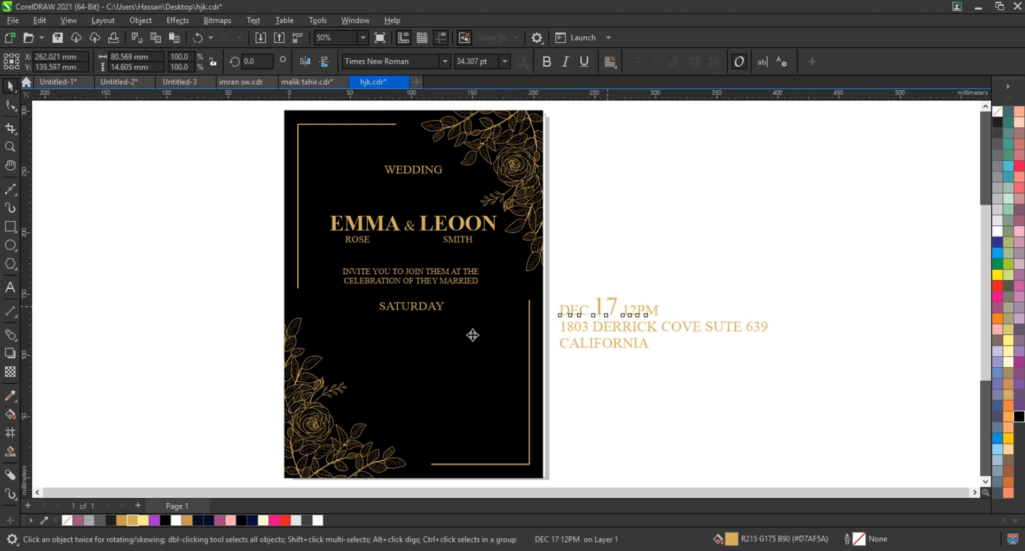
# Move the date line onto the card below SATURDAY and centre it horizontally on that line.
pyautogui.moveTo(472, 335); pyautogui.dragTo(410, 328)
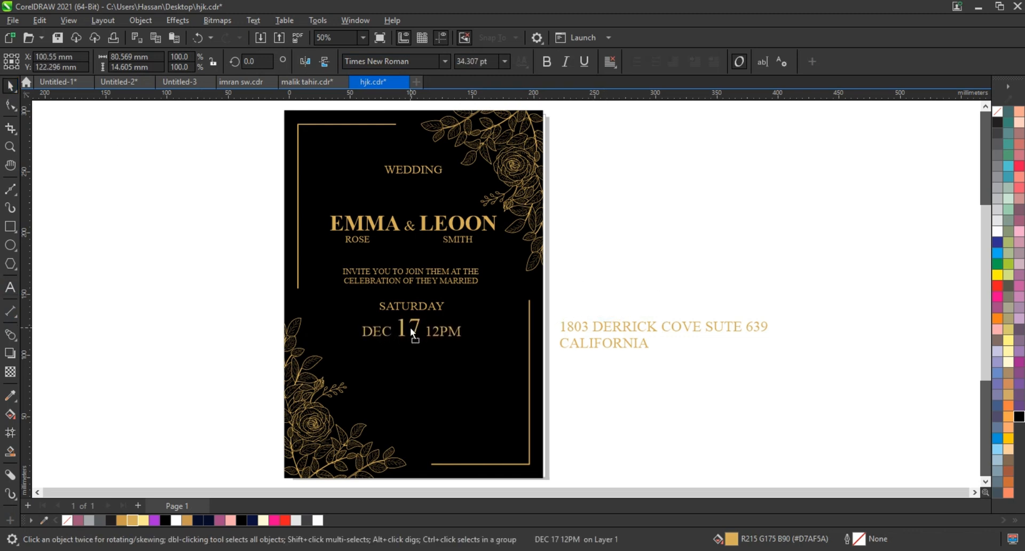
pyautogui.keyDown('shift'); pyautogui.click(423, 306); pyautogui.keyUp('shift')
pyautogui.press('c')
# Reduce the two address lines to about 19.7 pt and place them, centred on each other, on the card below the date.
pyautogui.moveTo(799, 302); pyautogui.dragTo(535, 383)
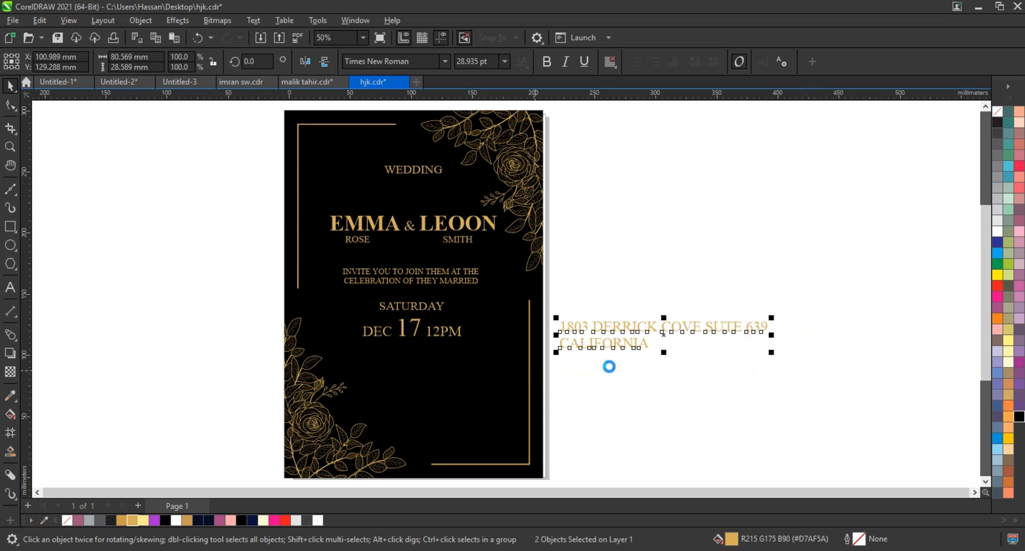
pyautogui.moveTo(772, 353); pyautogui.dragTo(662, 345)
pyautogui.moveTo(662, 345); pyautogui.dragTo(410, 373)
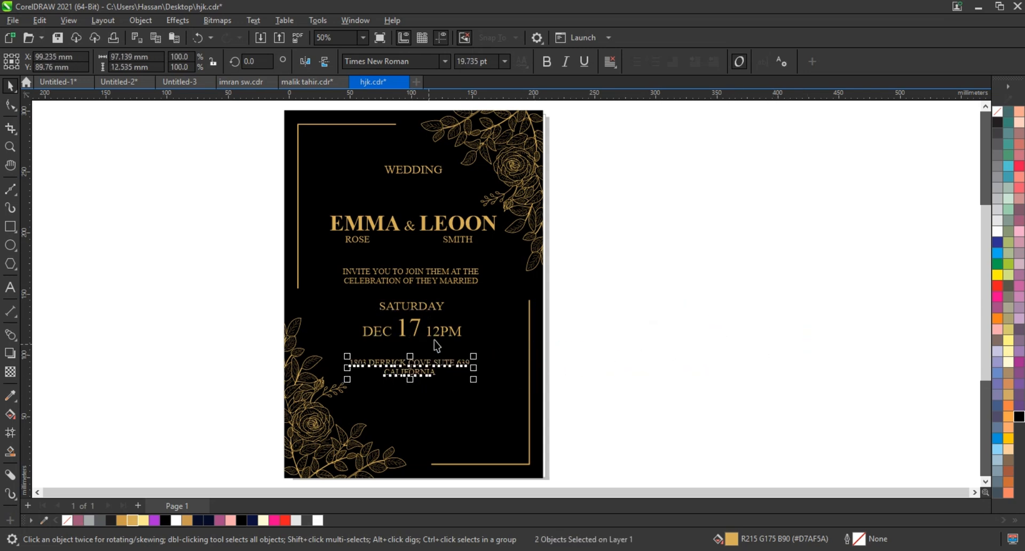
pyautogui.click(266, 188)
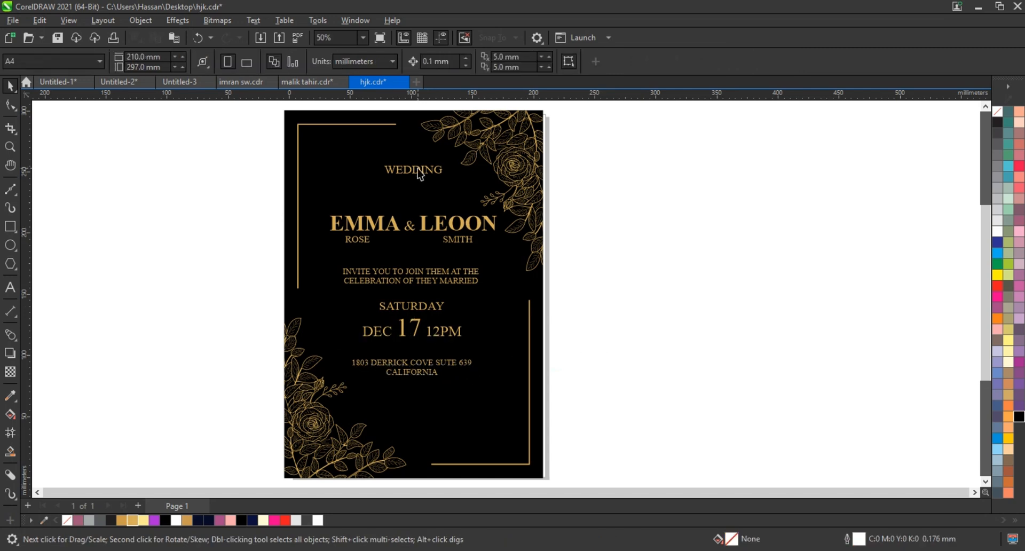
# Move WEDDING down slightly and enlarge all the card's text lines together by a few percent.
pyautogui.moveTo(420, 183); pyautogui.dragTo(419, 185)
pyautogui.moveTo(213, 165); pyautogui.dragTo(509, 390)
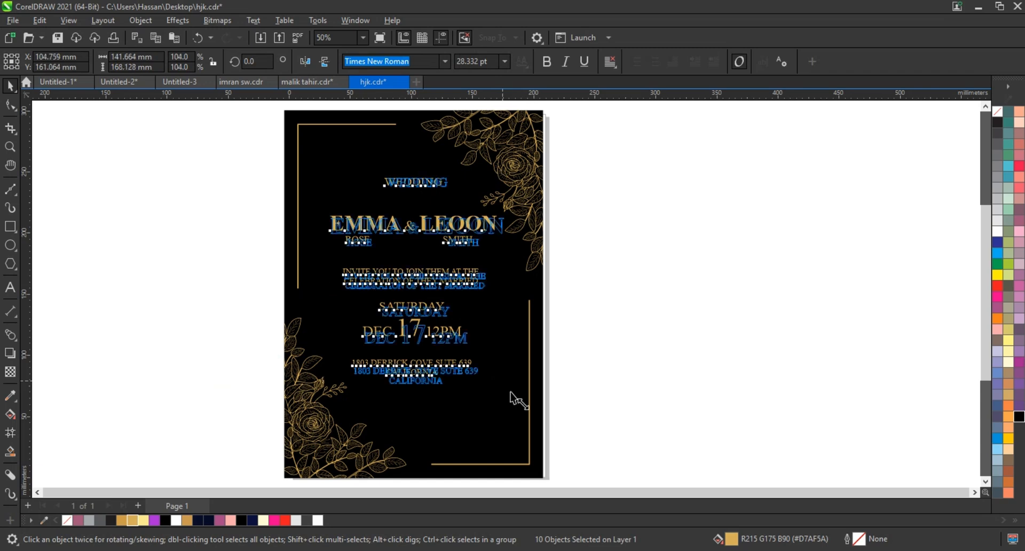
pyautogui.moveTo(324, 391); pyautogui.dragTo(319, 398)
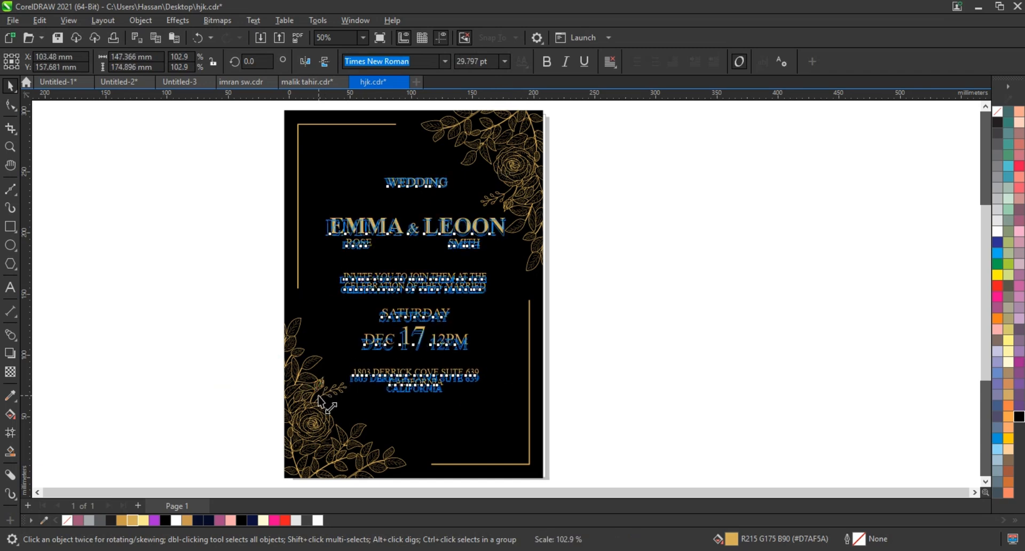
pyautogui.keyDown('shift'); pyautogui.click(375, 416); pyautogui.keyUp('shift')
pyautogui.press('c')
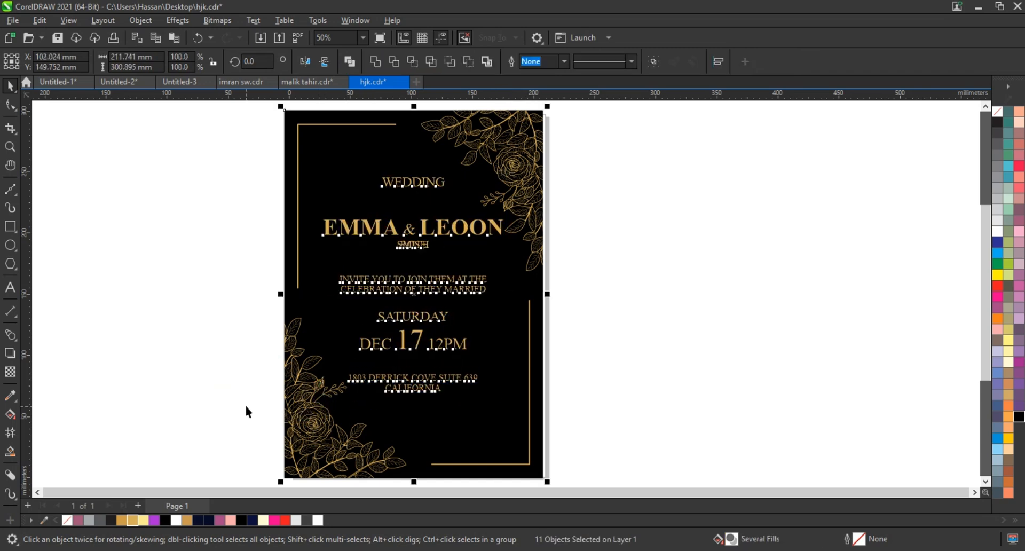
pyautogui.click(245, 409)
pyautogui.hotkey('ctrl', 'z')
# Group the two surnames and centre all text horizontally on the black background.
pyautogui.moveTo(592, 233); pyautogui.dragTo(281, 280)
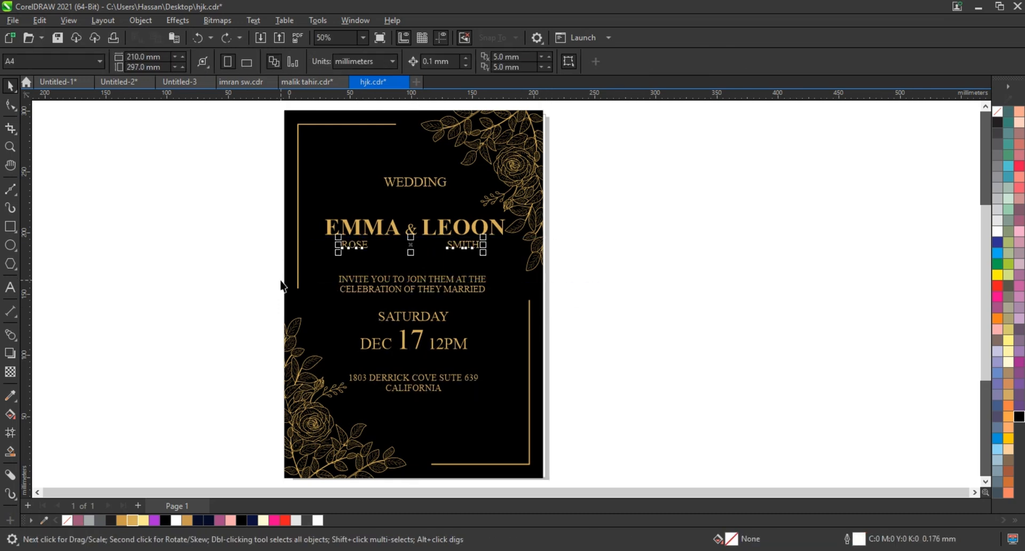
pyautogui.moveTo(238, 149); pyautogui.dragTo(534, 443)
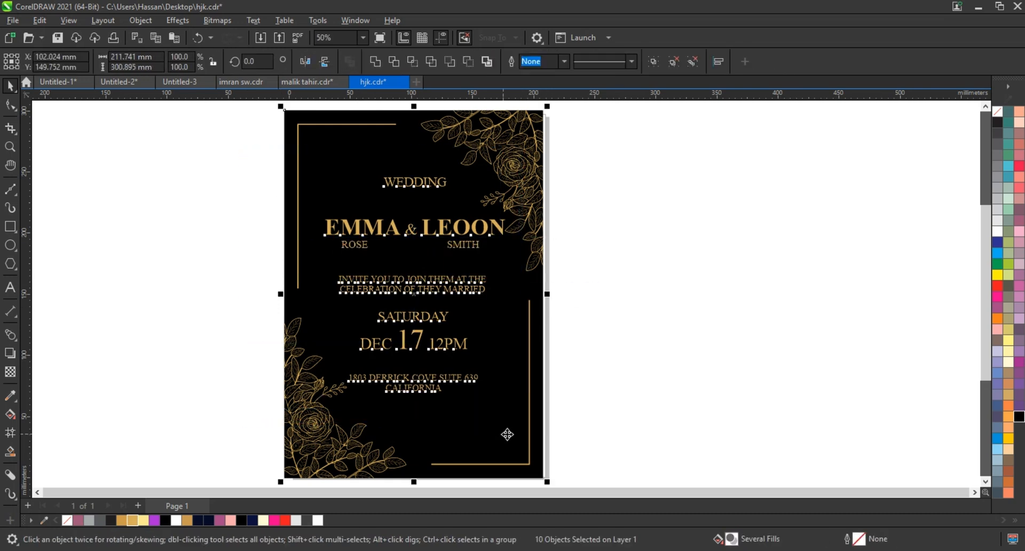
pyautogui.click(596, 419)
# Duplicate the complete invitation card directly to the right of the original.
pyautogui.scroll(-2, 578, 404)
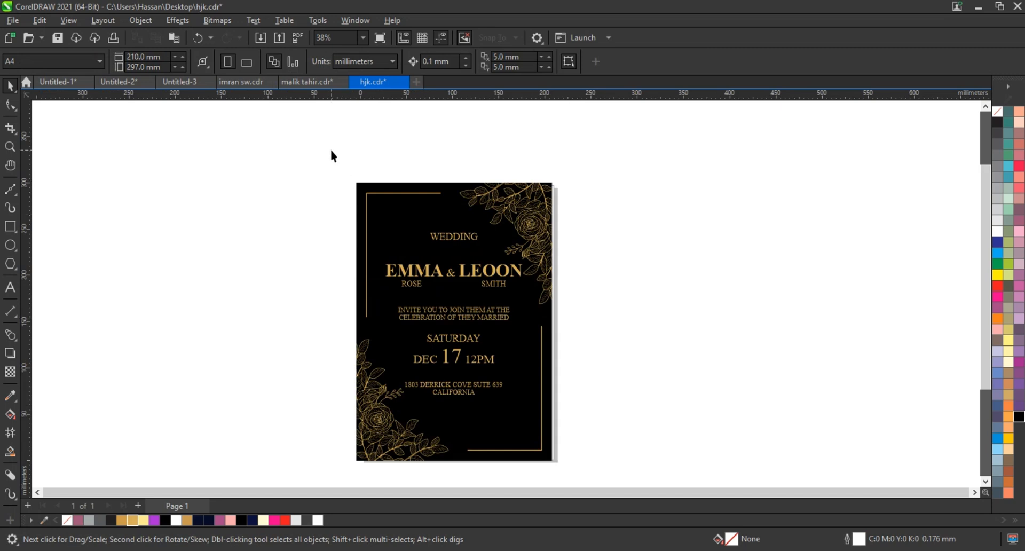
pyautogui.moveTo(331, 150); pyautogui.dragTo(568, 468)
pyautogui.moveTo(497, 427); pyautogui.dragTo(697, 437)
pyautogui.scroll(1, 656, 320)
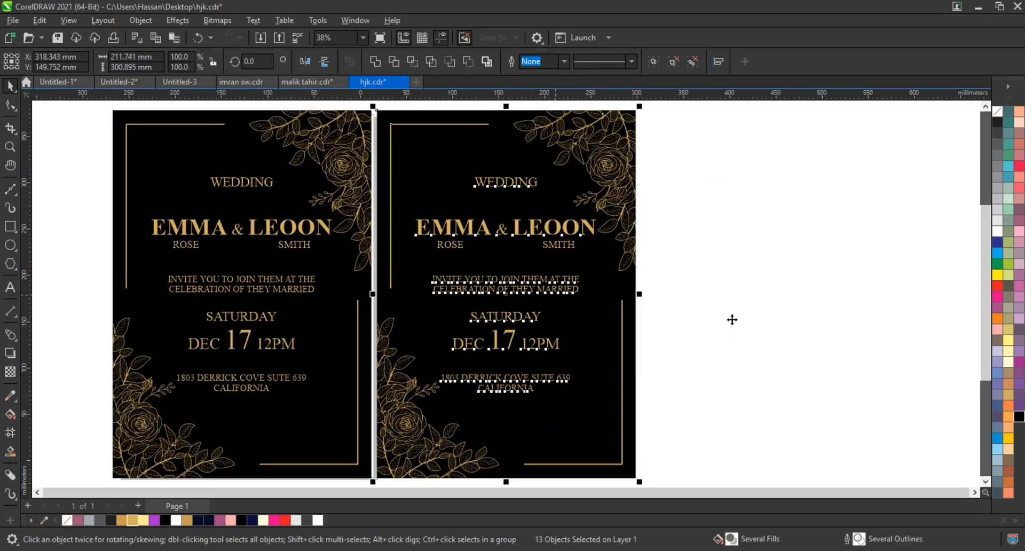
# Fill the duplicate card's background rectangle with white.
pyautogui.click(642, 341)
pyautogui.click(633, 342)
pyautogui.click(997, 231)
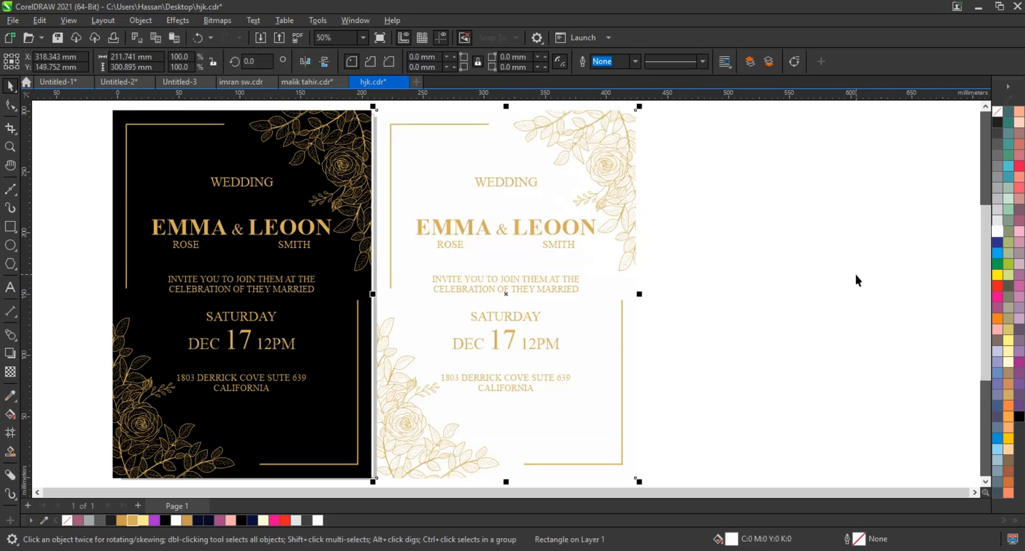
# Add a thin black outline to the white card's background rectangle.
pyautogui.click(684, 377)
pyautogui.scroll(-1, 684, 377)
pyautogui.click(460, 155)
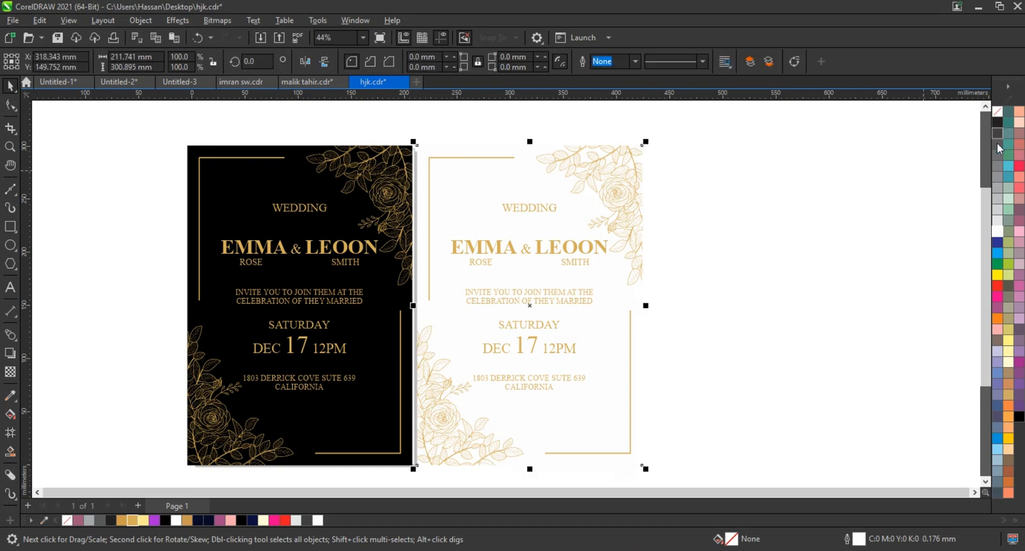
pyautogui.rightClick(999, 126)
pyautogui.click(955, 133)
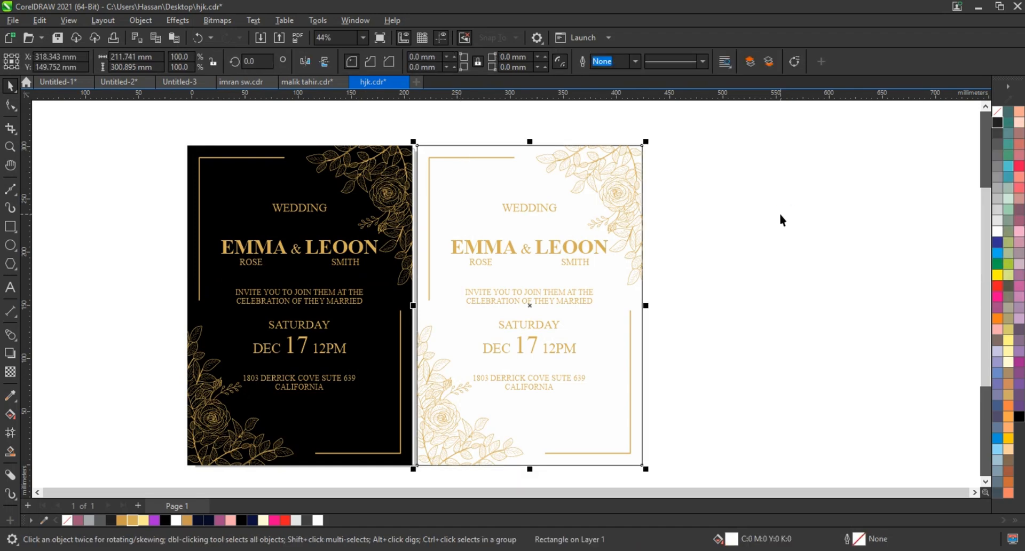
pyautogui.click(766, 283)
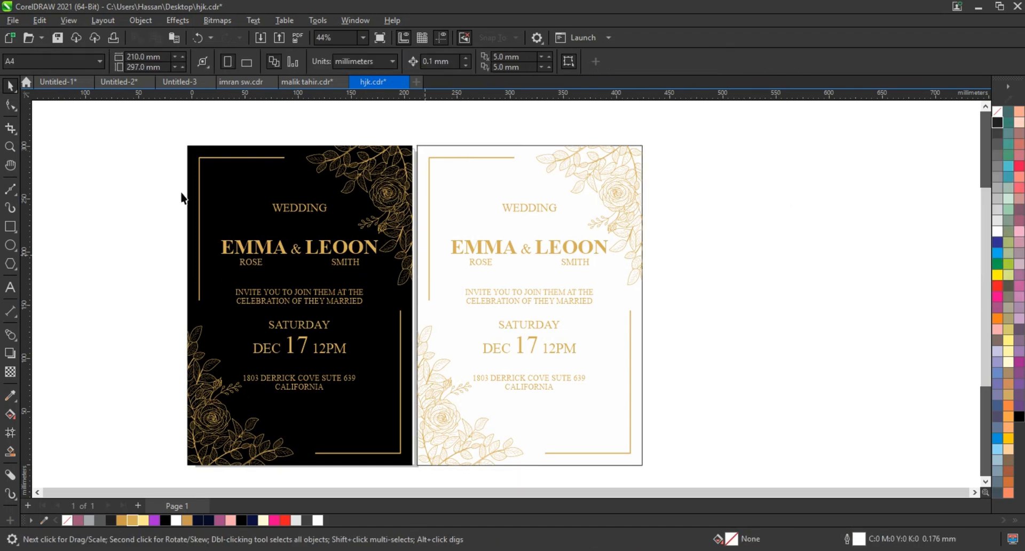
# Zoom to both invitation cards and show them in a full-screen preview.
pyautogui.moveTo(172, 129); pyautogui.dragTo(689, 472)
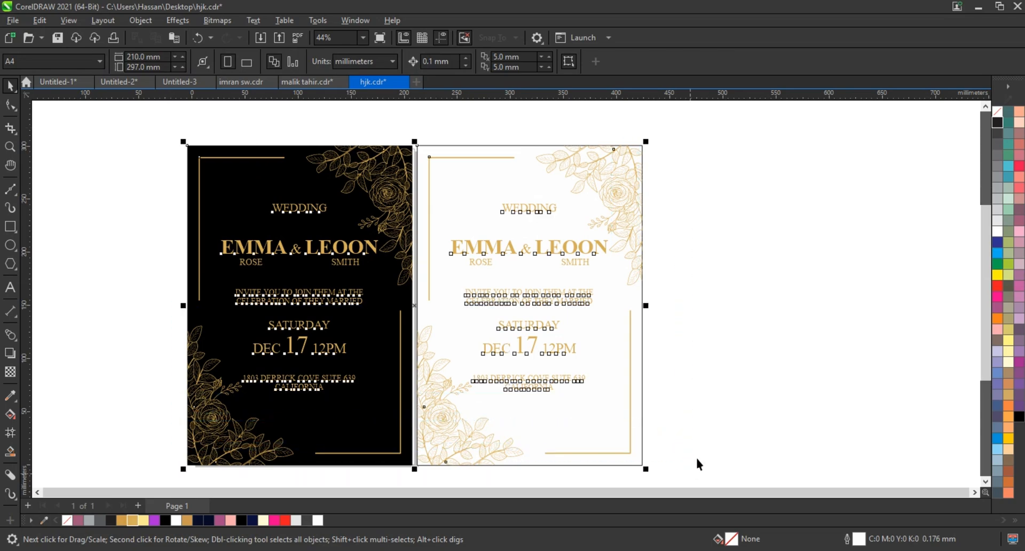
pyautogui.hotkey('shift', 'F2')
pyautogui.press('F9')
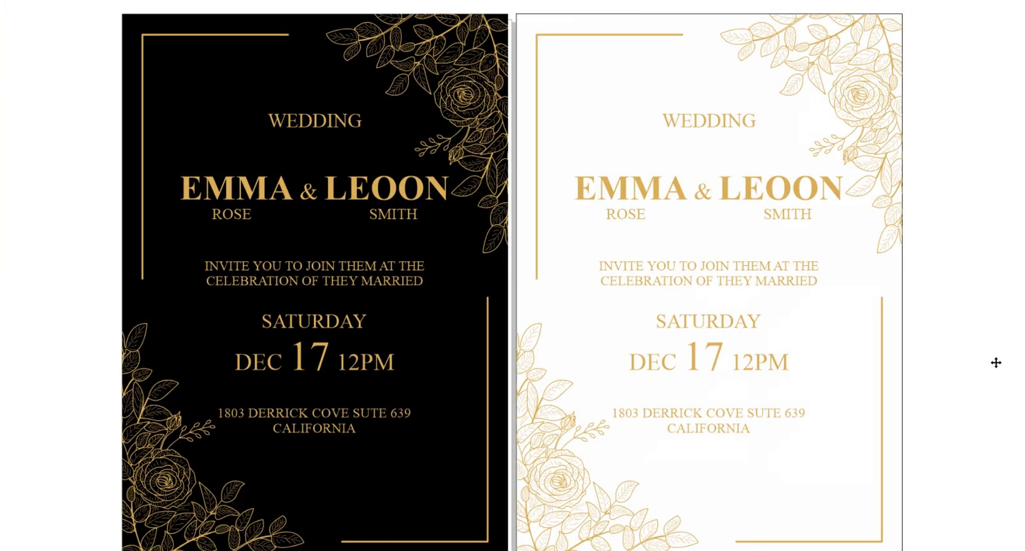